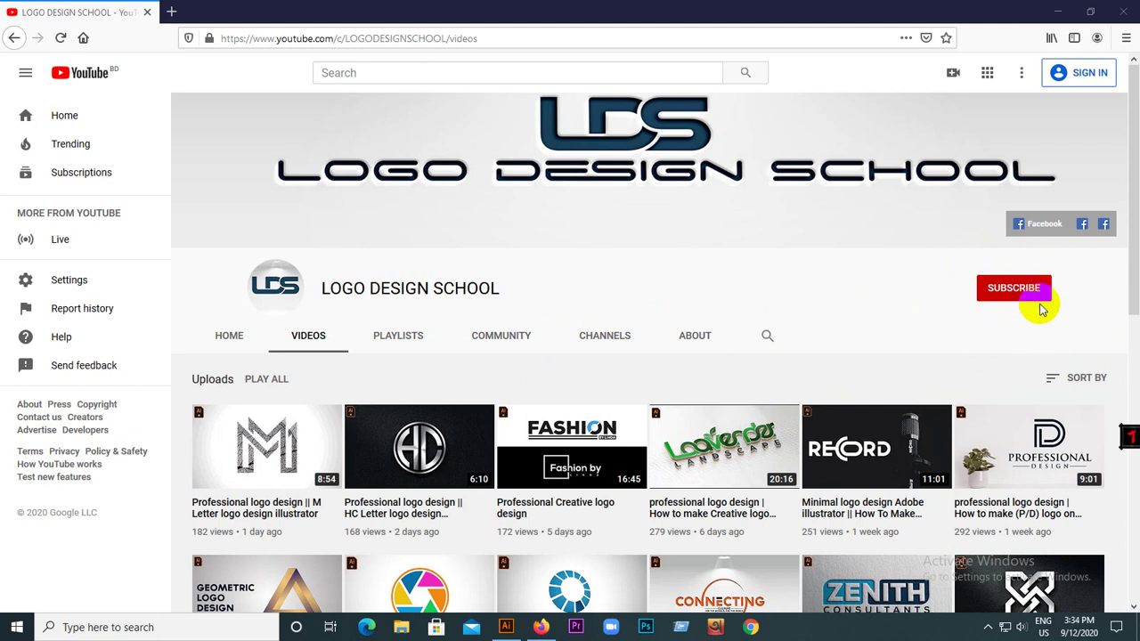
- Close the browser, switch to Illustrator, and create a new 1280 x 720 px document in RGB color
click(1119, 11)
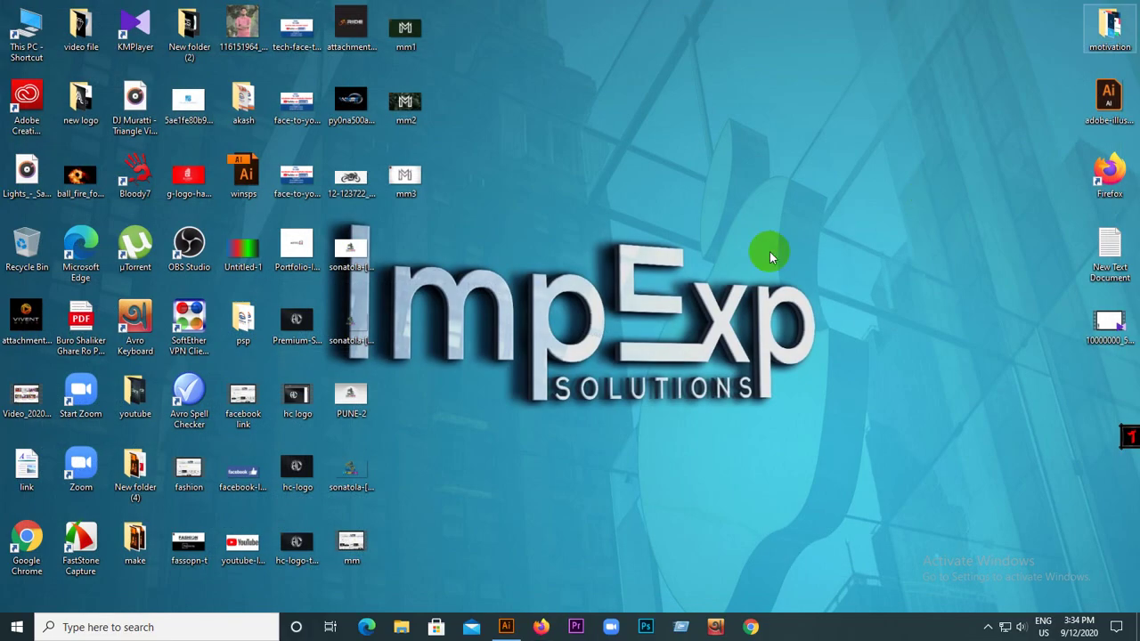
click(507, 627)
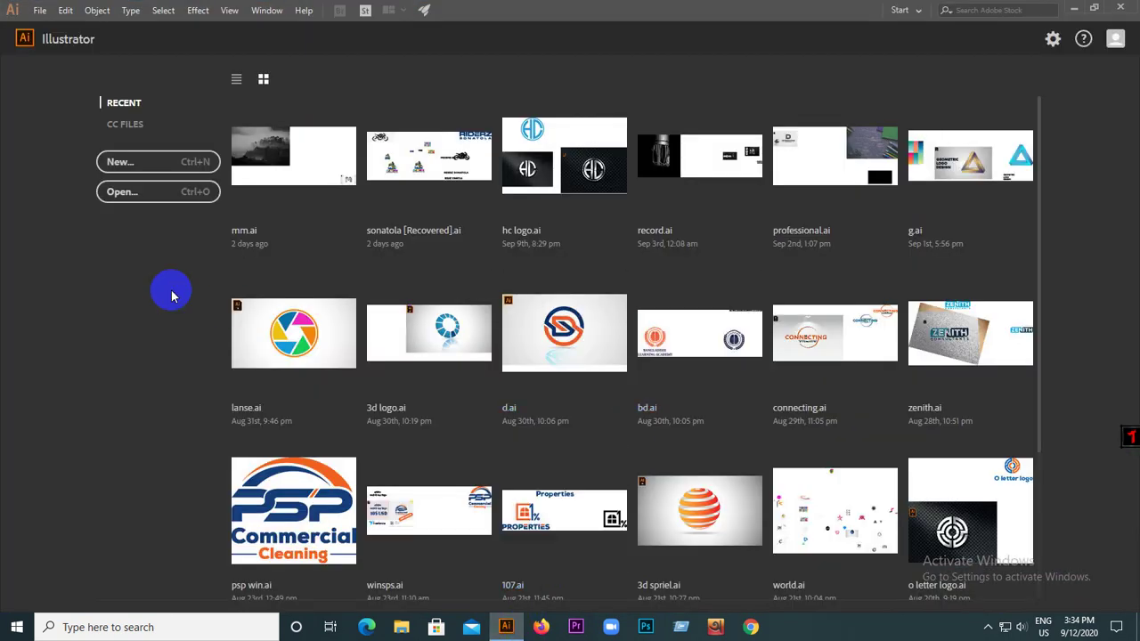
click(136, 163)
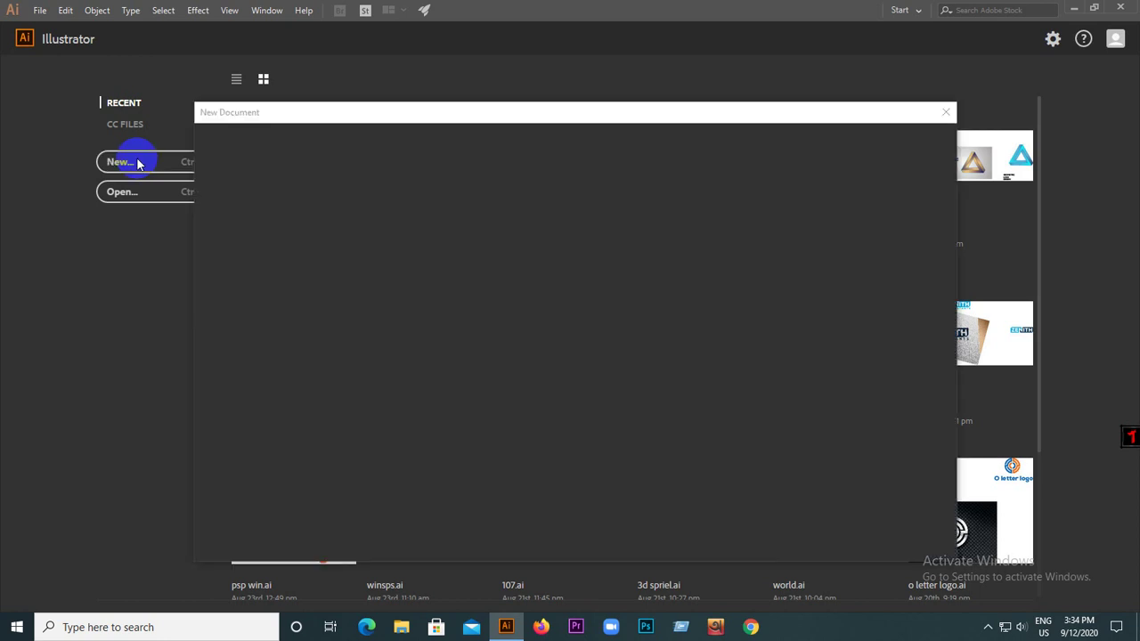
click(532, 281)
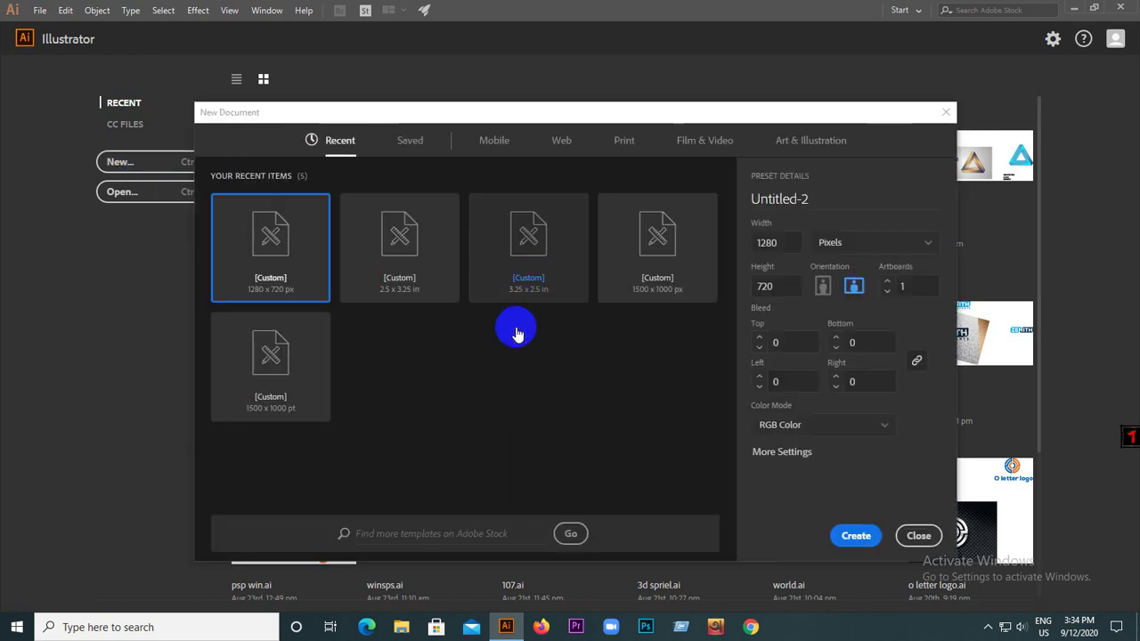
click(847, 538)
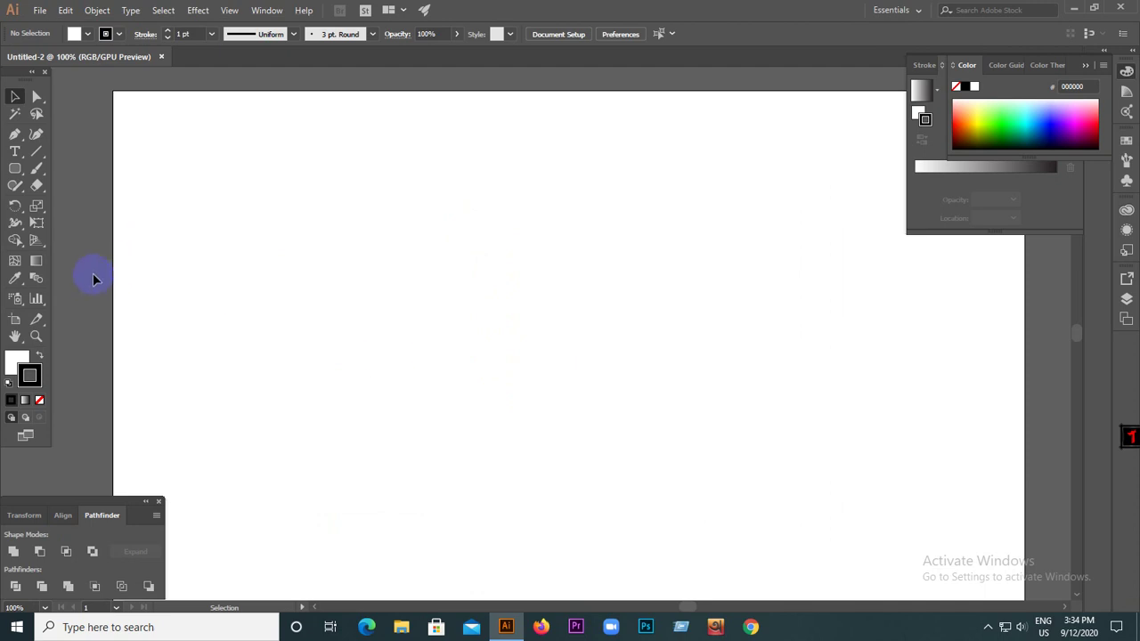
- Draw a vertical line about 165 px tall in the artboard's left half and shift it slightly down and right
click(40, 157)
drag(365, 210, 366, 327)
click(15, 96)
click(294, 299)
drag(366, 252, 387, 311)
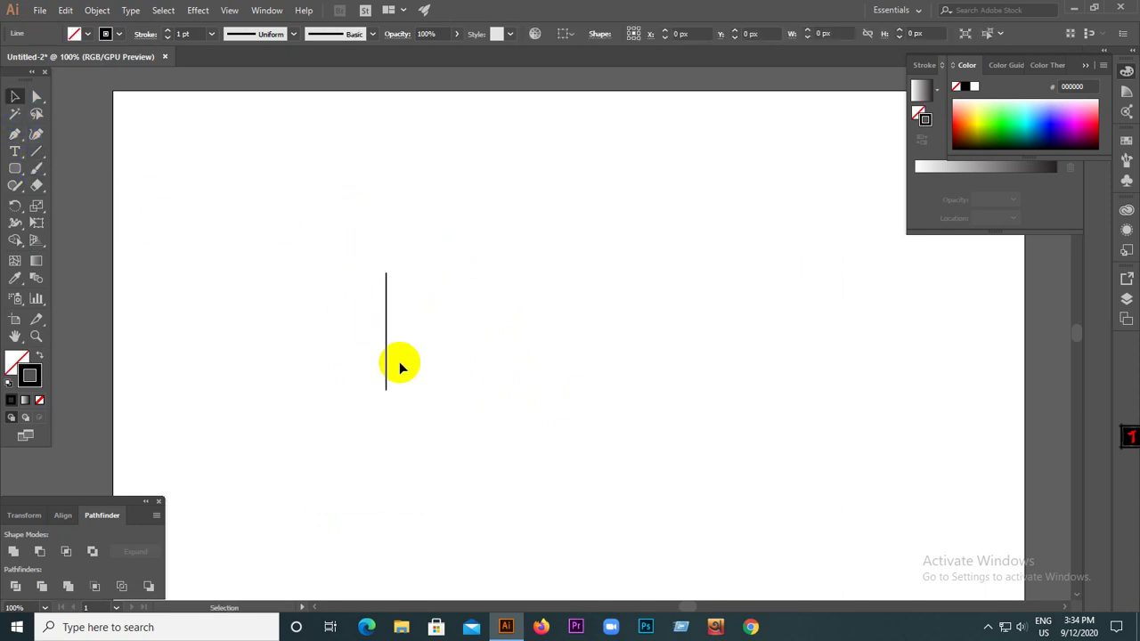
click(425, 339)
scroll(374, 367, up, 2)
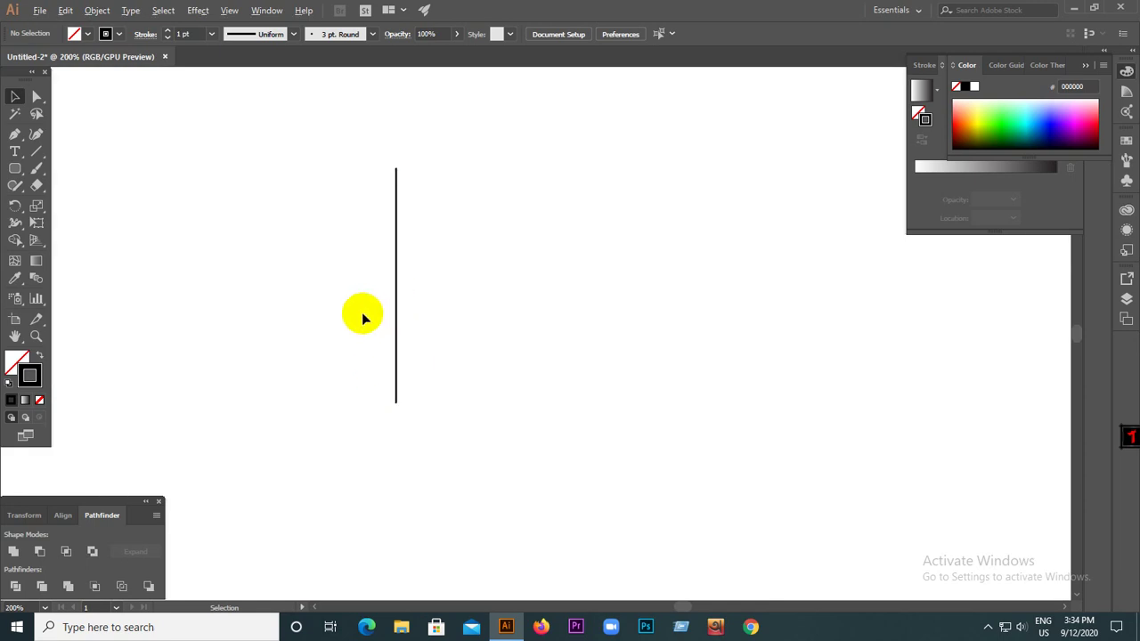
scroll(369, 313, down, 2)
- Duplicate the vertical line twice to its right at equal spacing, with the middle copy raised slightly above the outer two
drag(378, 309, 396, 300)
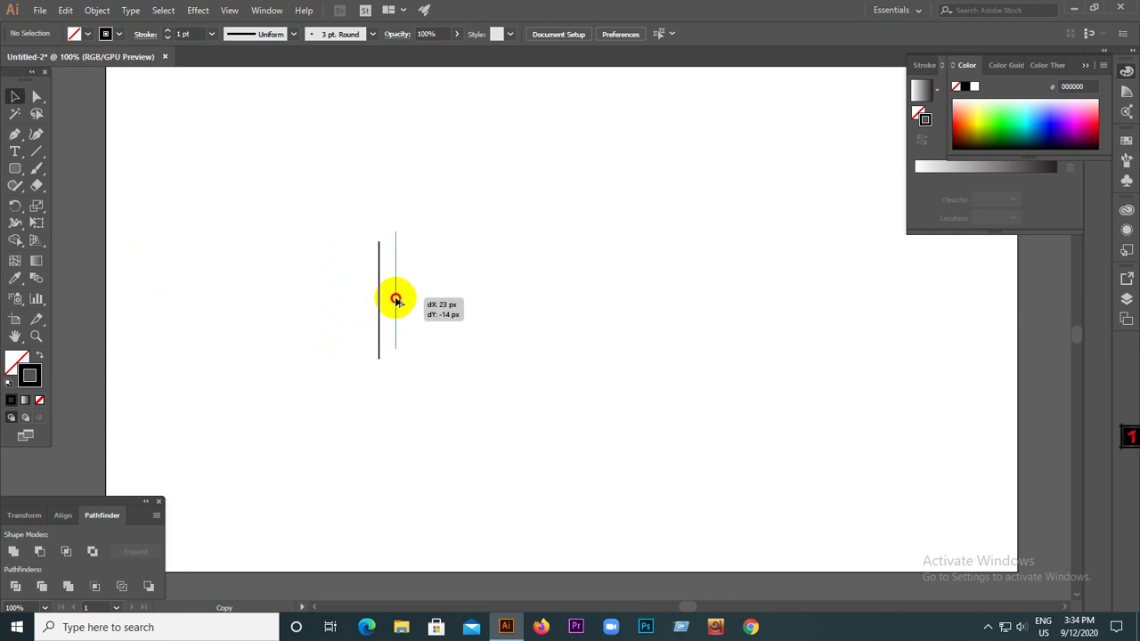
drag(398, 300, 401, 300)
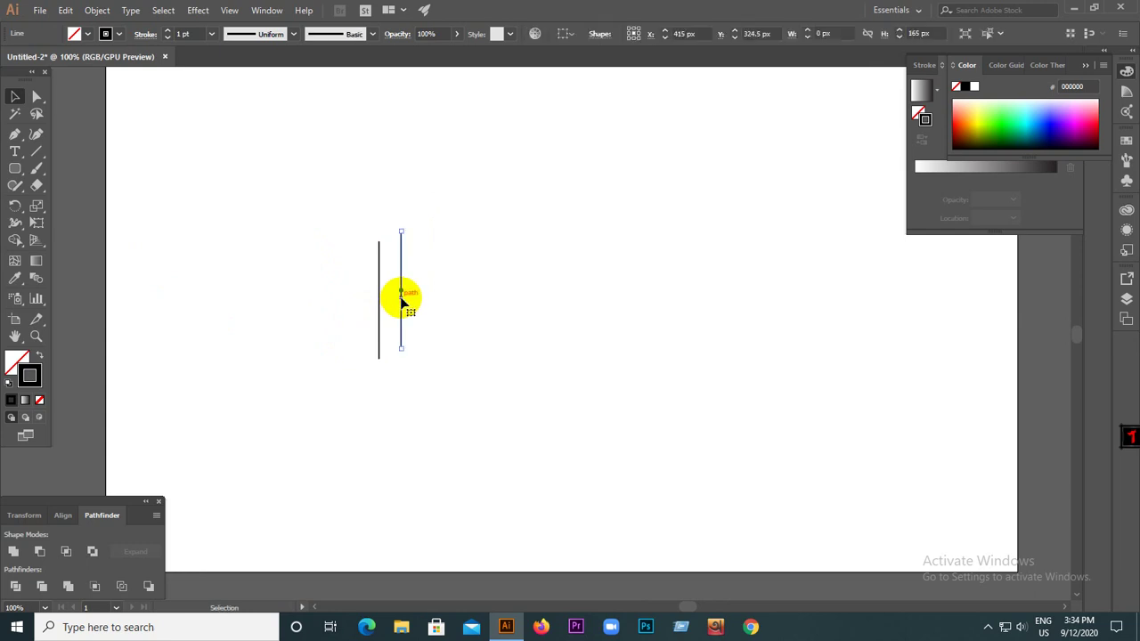
click(457, 301)
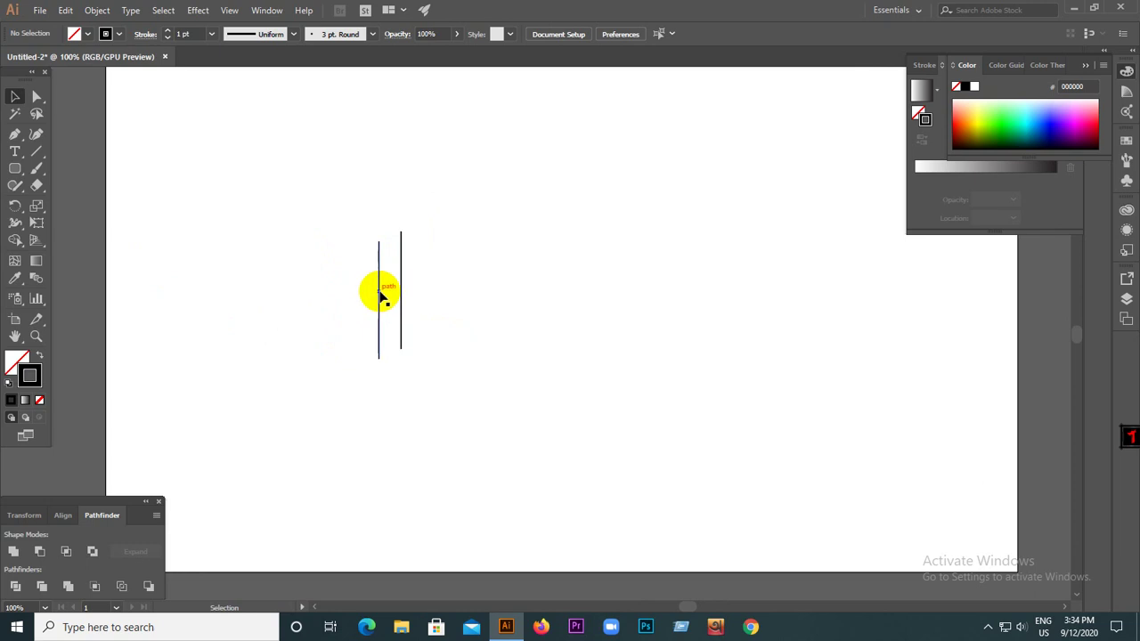
drag(379, 294, 425, 295)
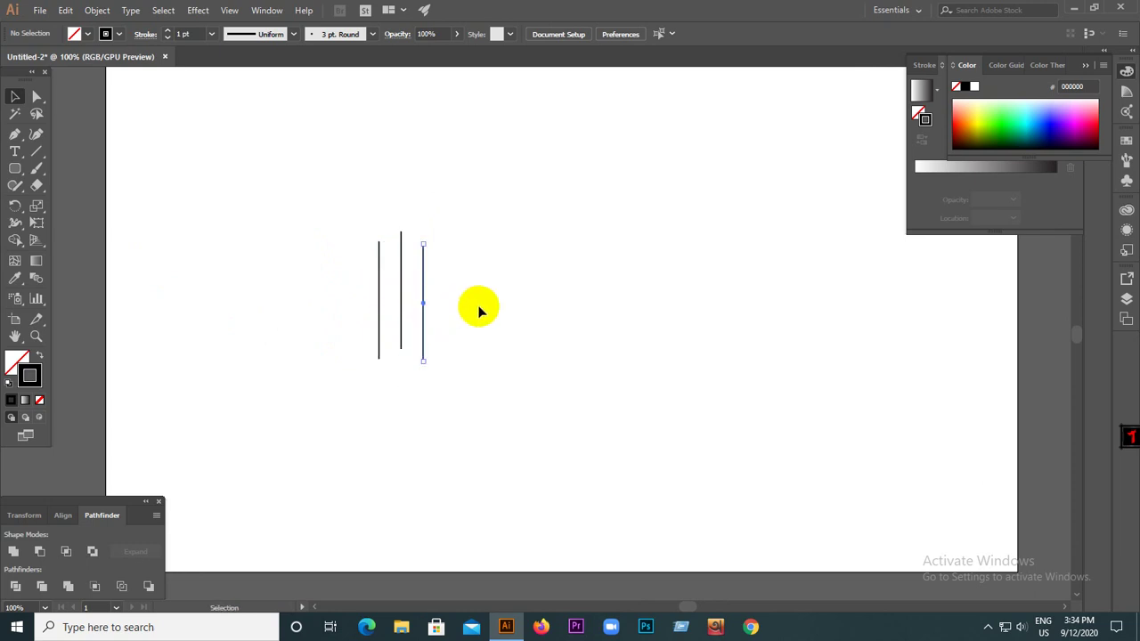
- Align the two outer vertical lines with each other along their bottom ends
scroll(382, 323, up, 1)
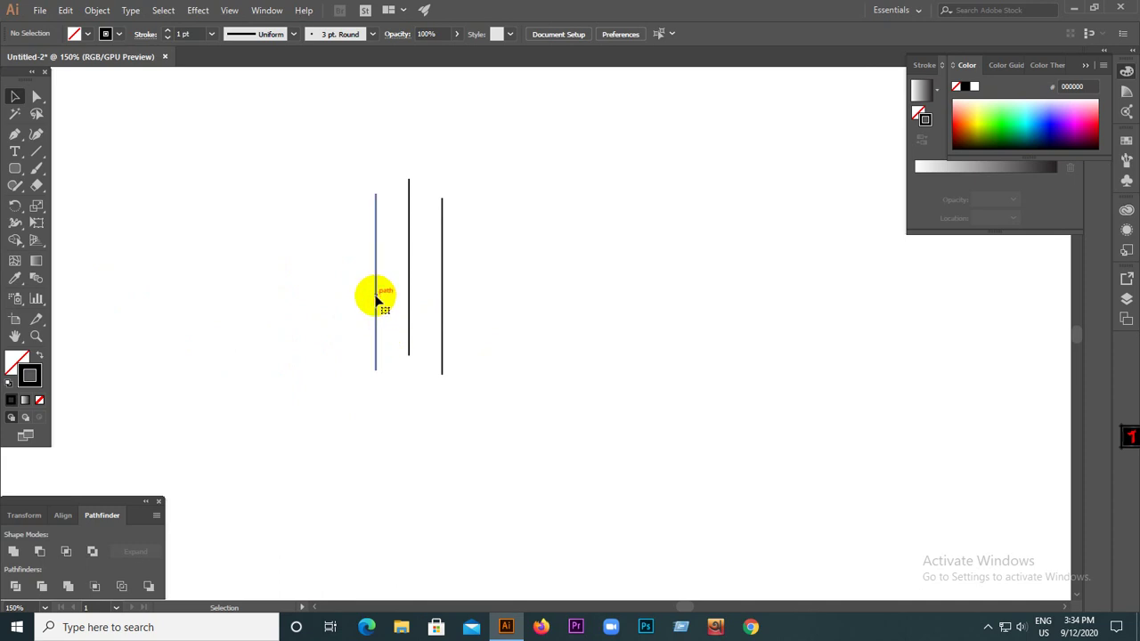
shift+click(377, 301)
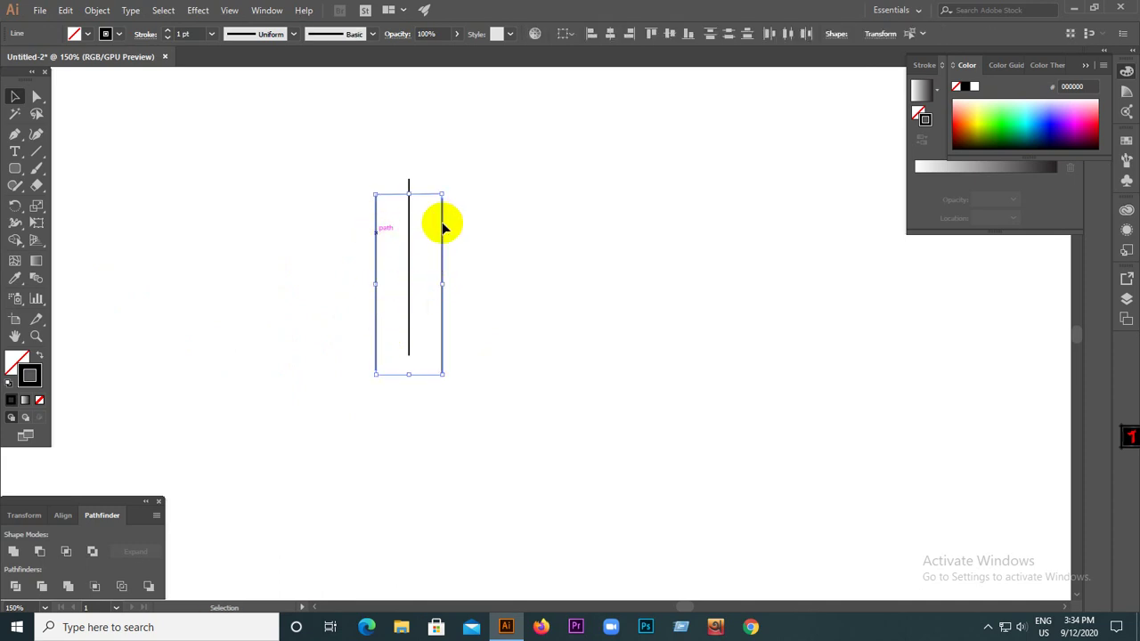
click(63, 516)
click(151, 552)
click(319, 440)
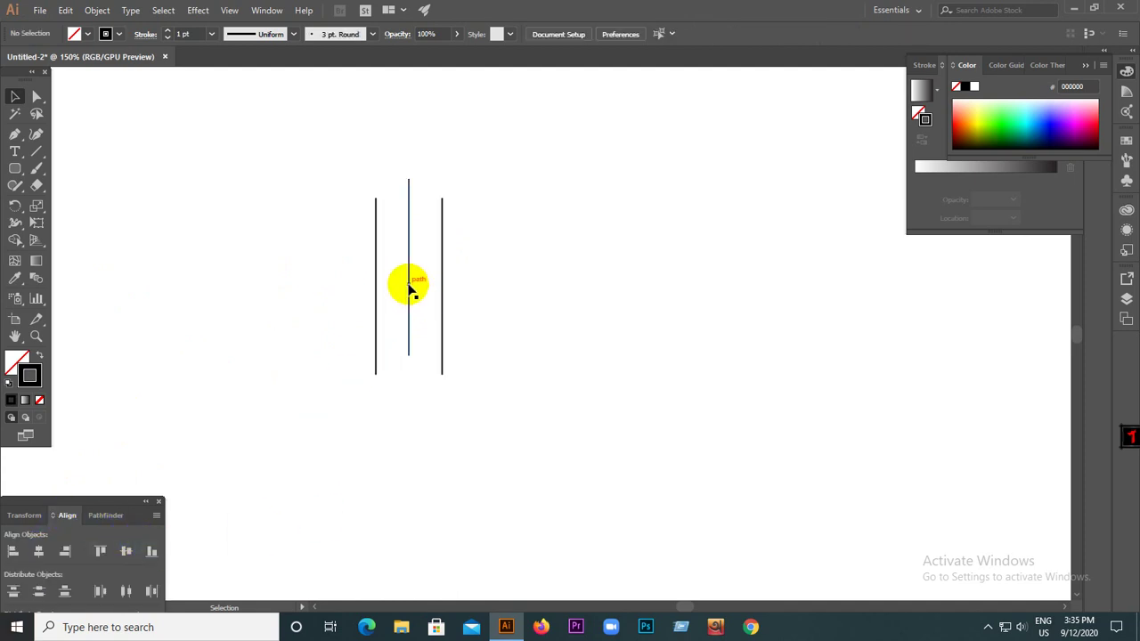
- Group the two outer vertical lines, leaving the middle line out of the group
click(376, 312)
shift+click(442, 296)
right_click(442, 287)
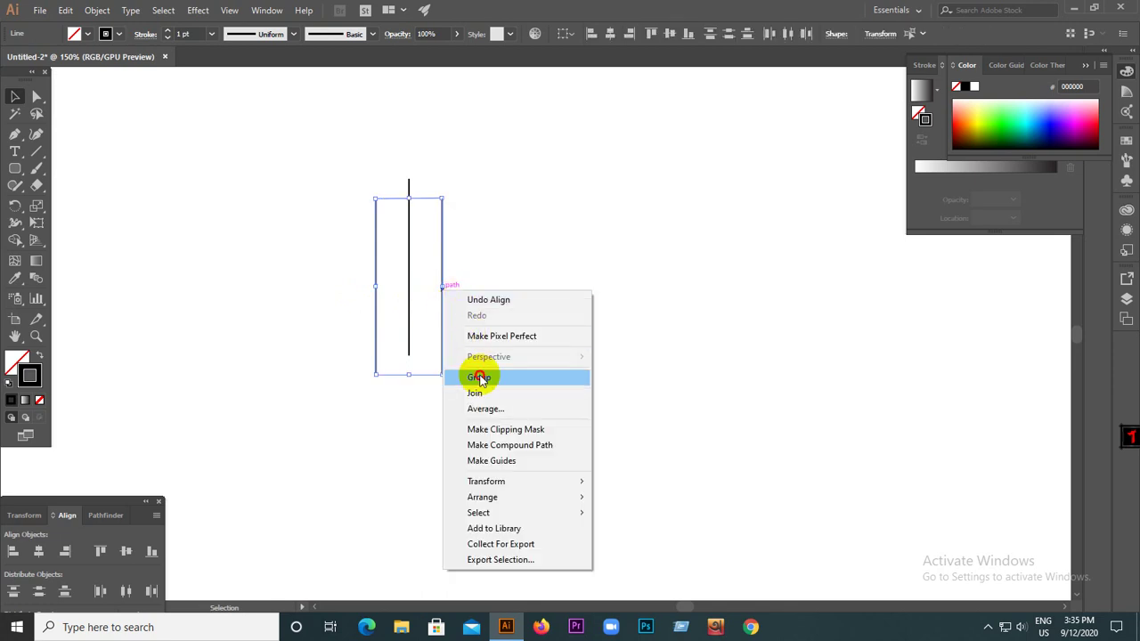
click(479, 377)
click(318, 277)
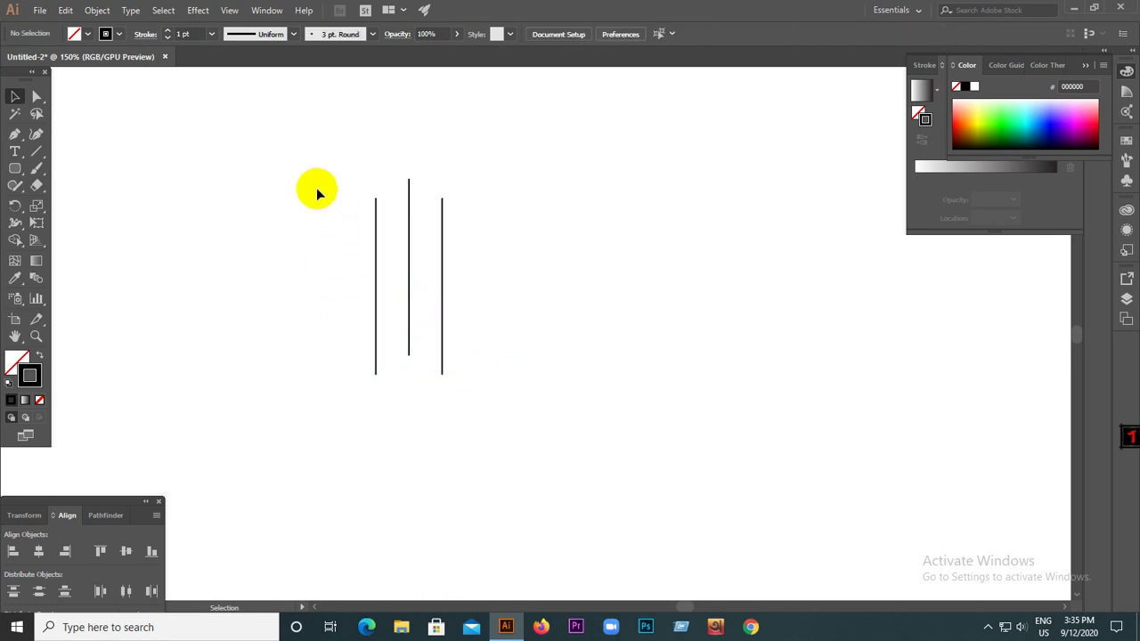
- Set the stroke weight of all three vertical lines to 11 pt
drag(318, 192, 597, 341)
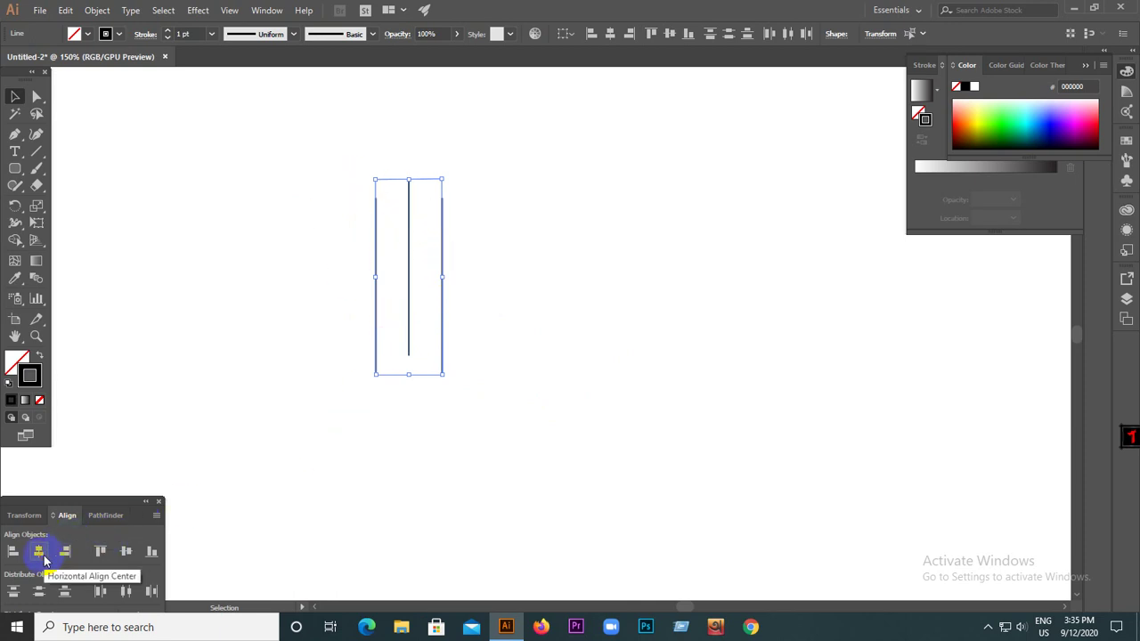
click(233, 431)
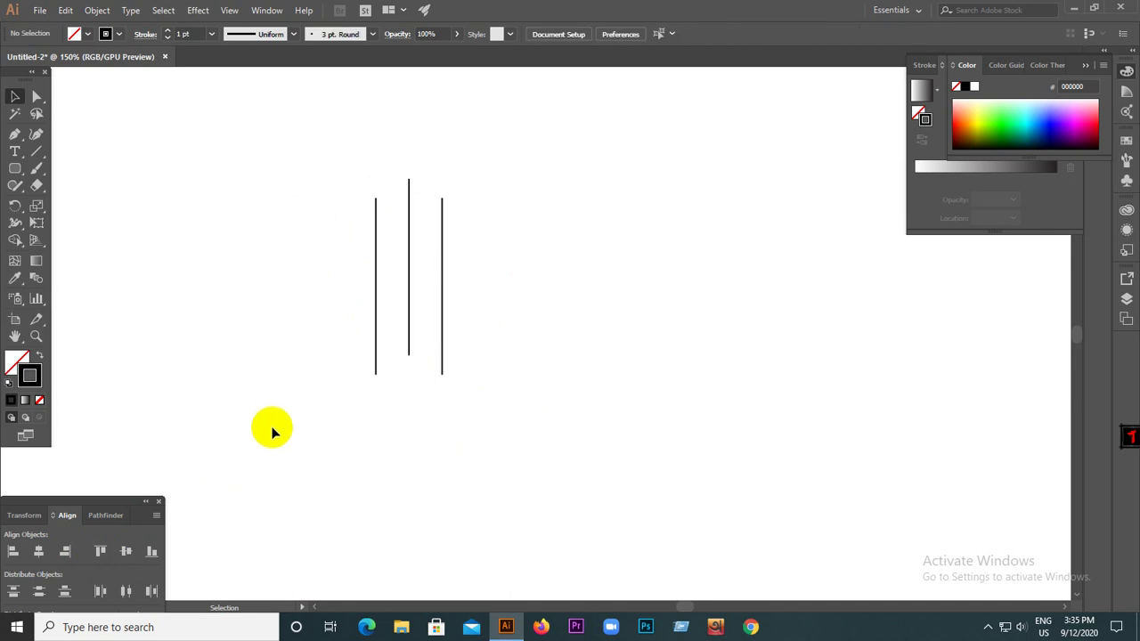
drag(301, 169, 515, 428)
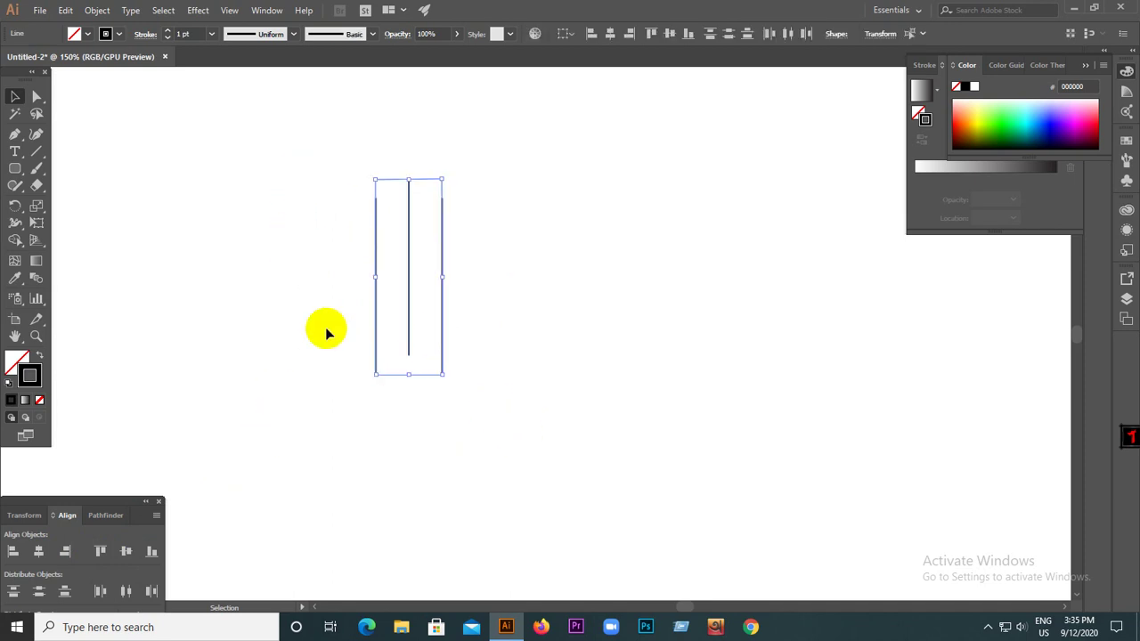
click(166, 32)
click(166, 32)
click(167, 32)
click(167, 32)
click(166, 32)
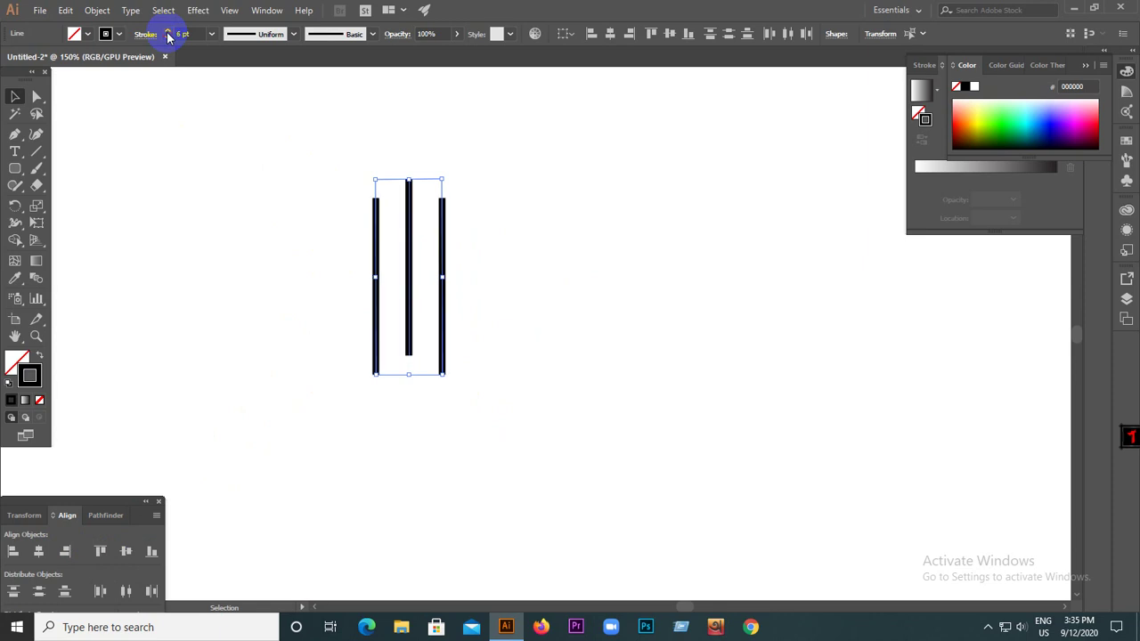
click(167, 33)
click(167, 33)
click(166, 33)
click(166, 33)
click(166, 33)
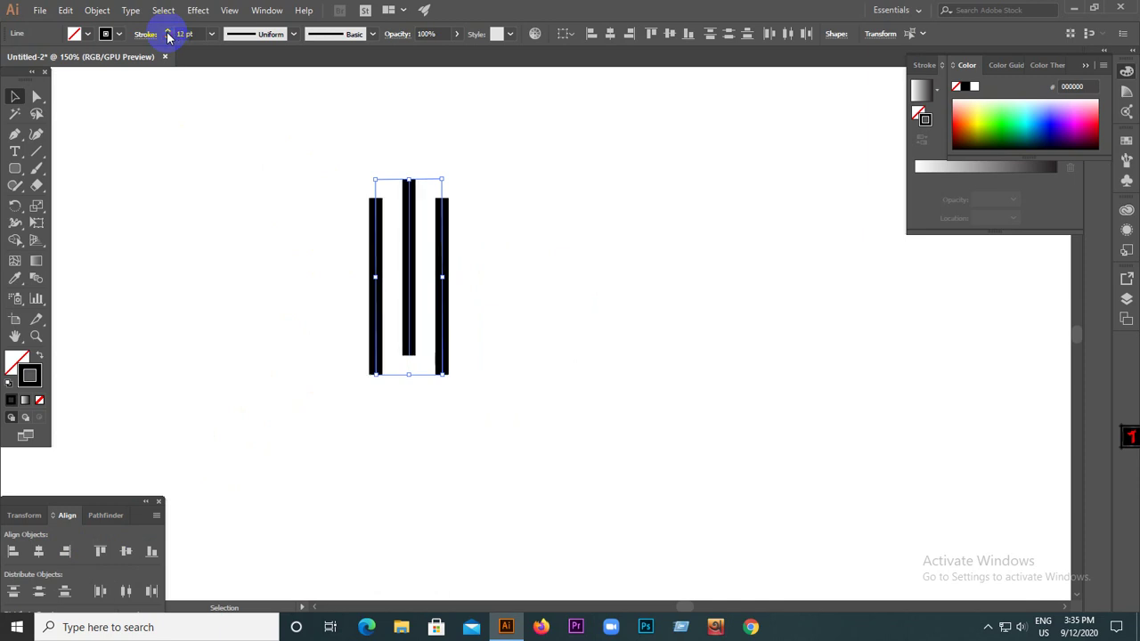
click(167, 39)
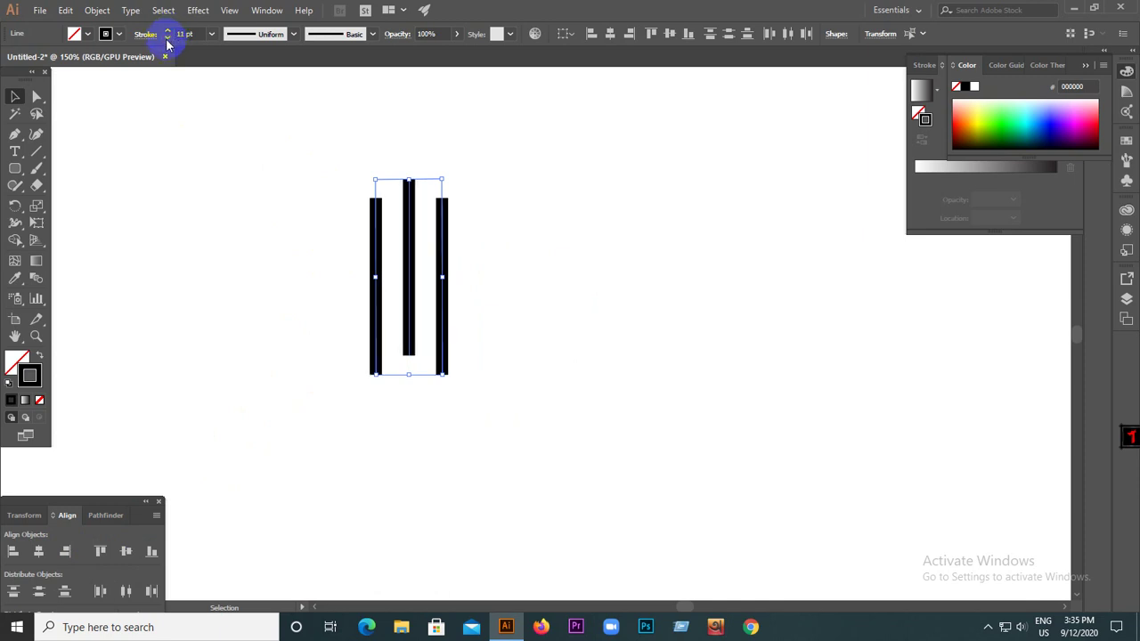
click(167, 38)
click(167, 33)
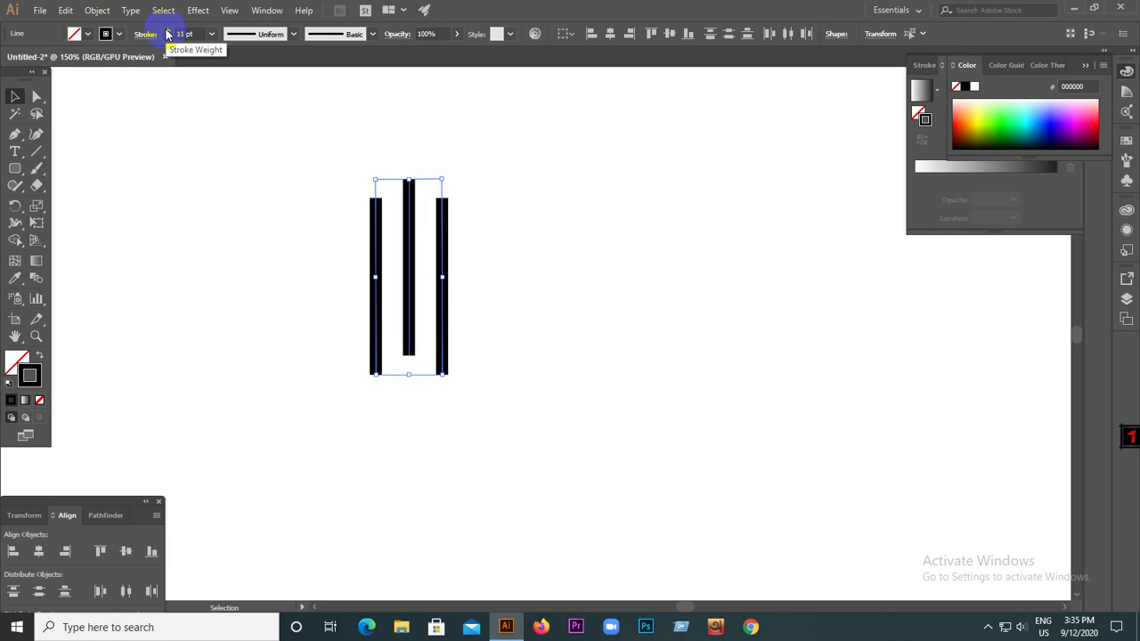
click(179, 142)
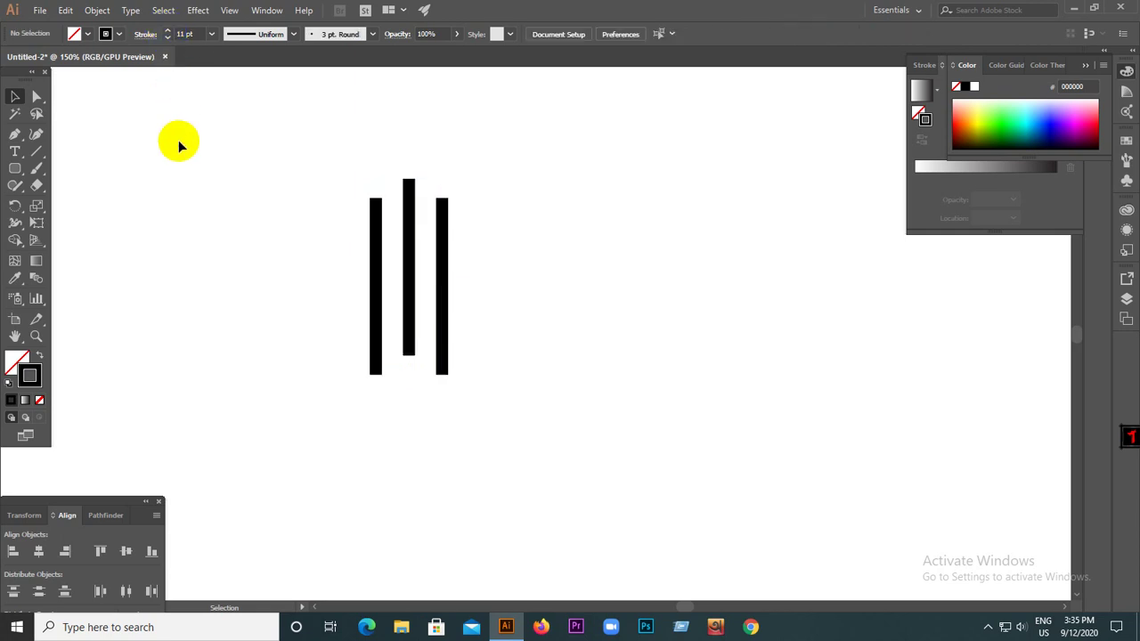
- Connect the top ends of both outer lines to the middle line's top end with slanted Pen tool segments
click(33, 155)
click(14, 135)
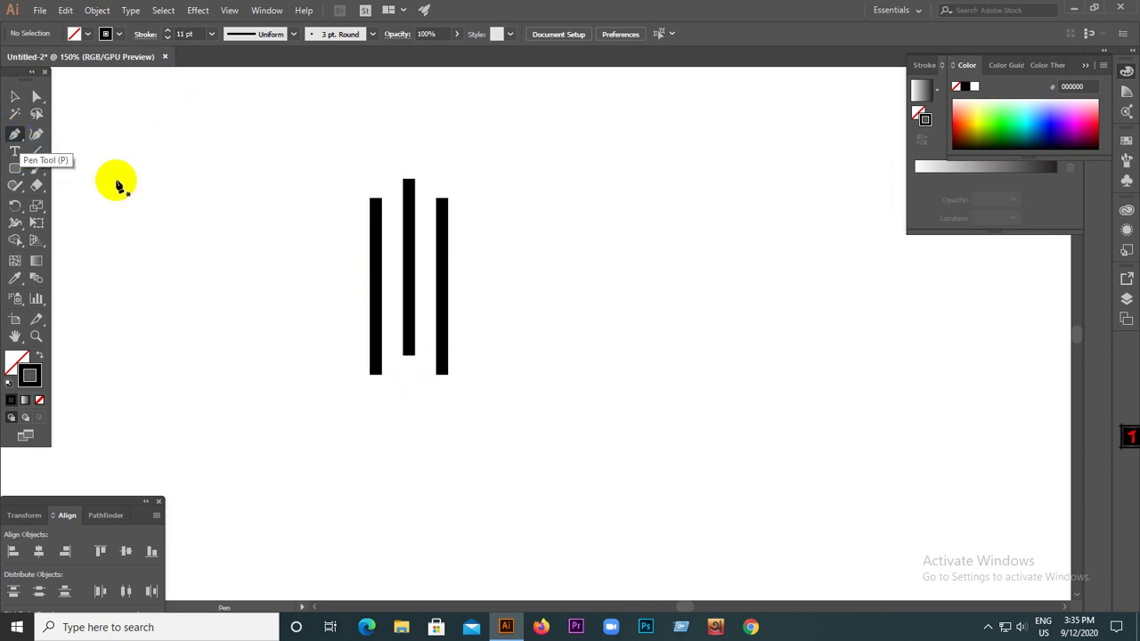
scroll(374, 205, up, 2)
click(379, 192)
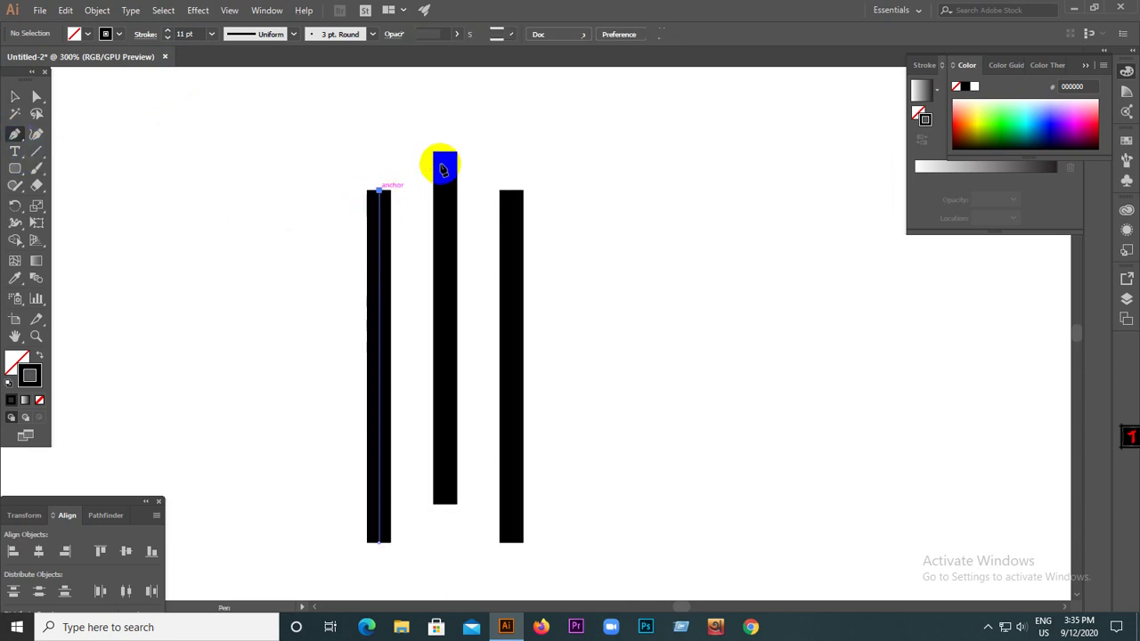
click(445, 155)
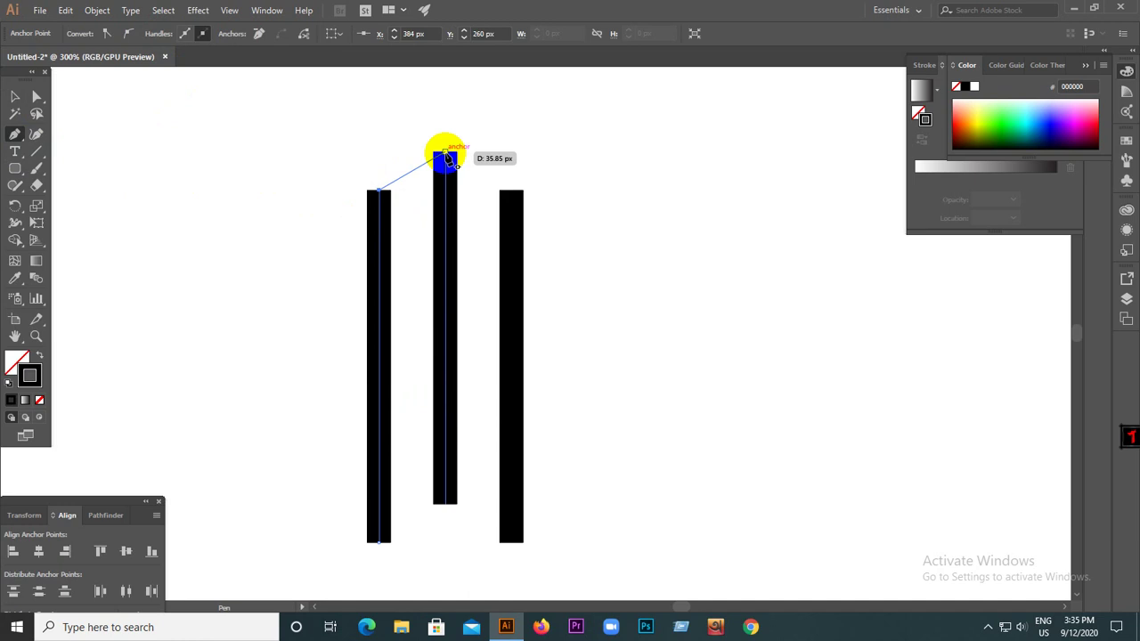
click(512, 194)
click(445, 154)
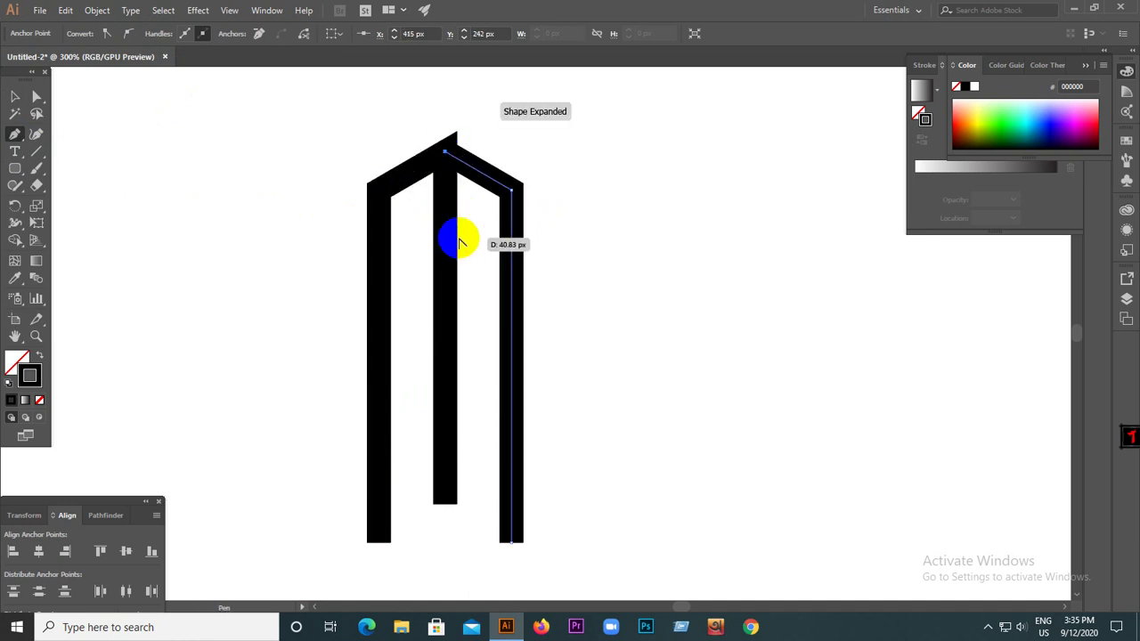
- Connect the bottom ends of both outer lines to the middle line's bottom end with slanted Pen tool segments
scroll(455, 237, down, 2)
scroll(410, 392, up, 2)
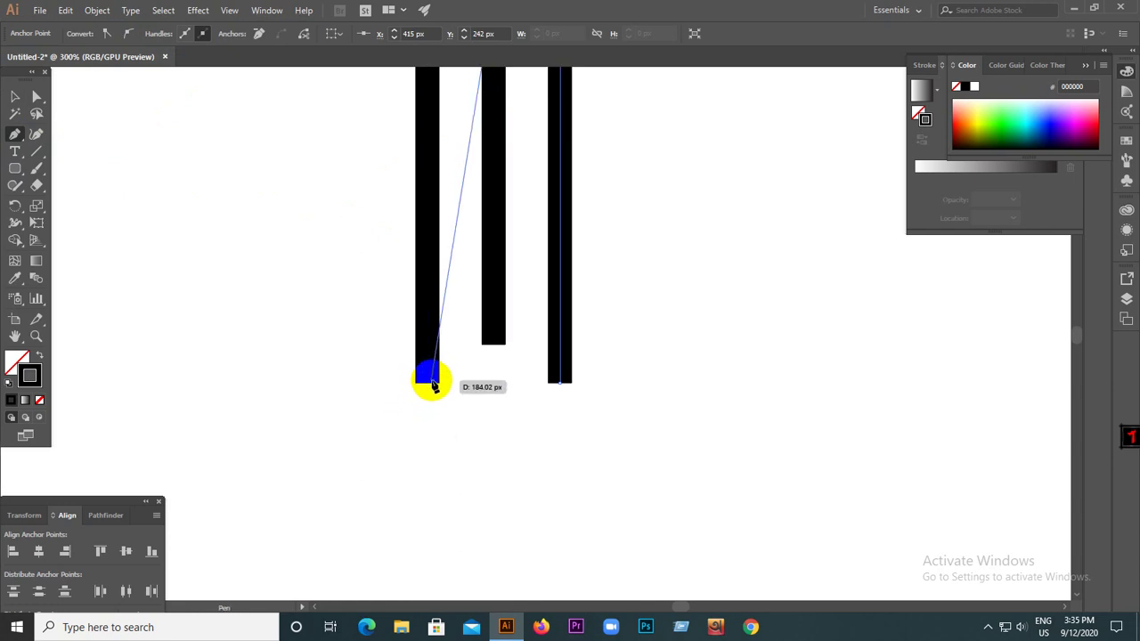
scroll(529, 299, up, 1)
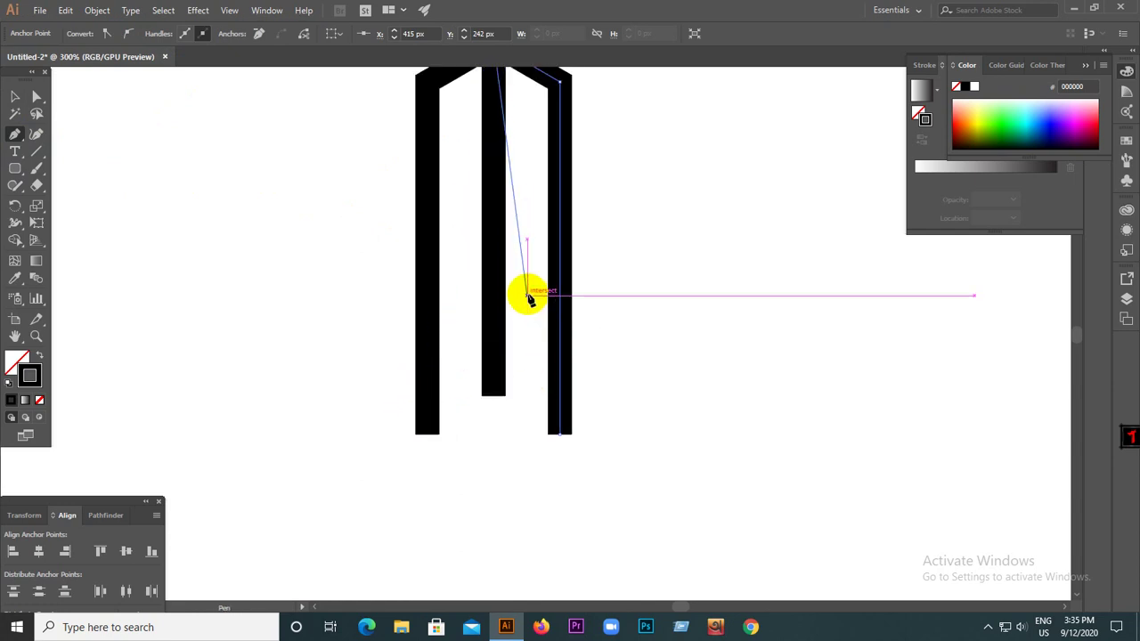
click(427, 434)
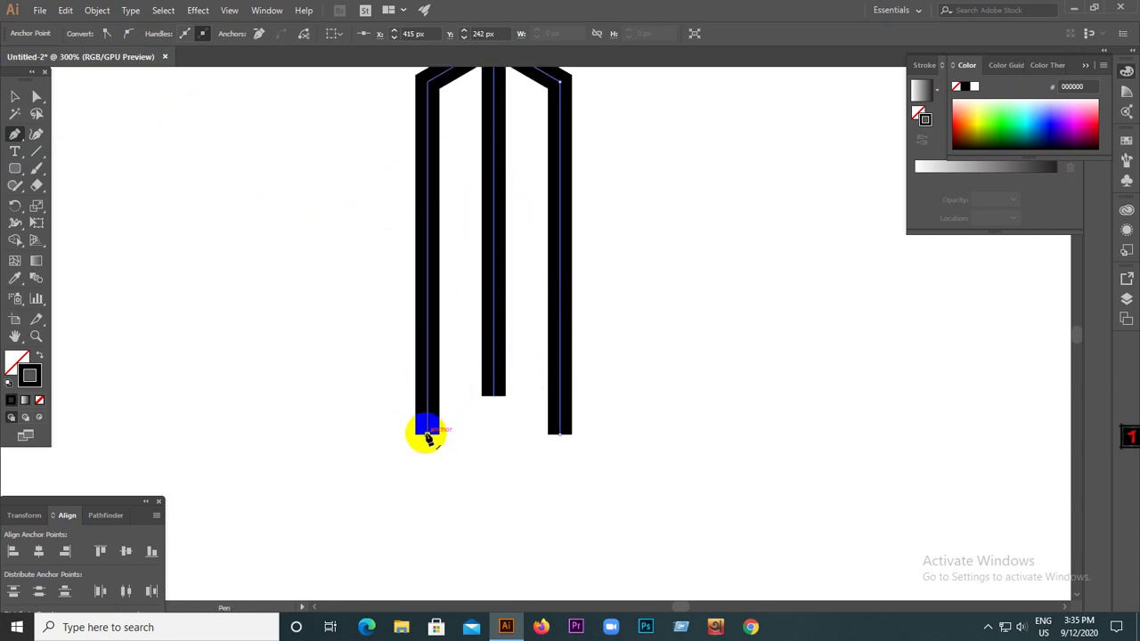
click(427, 433)
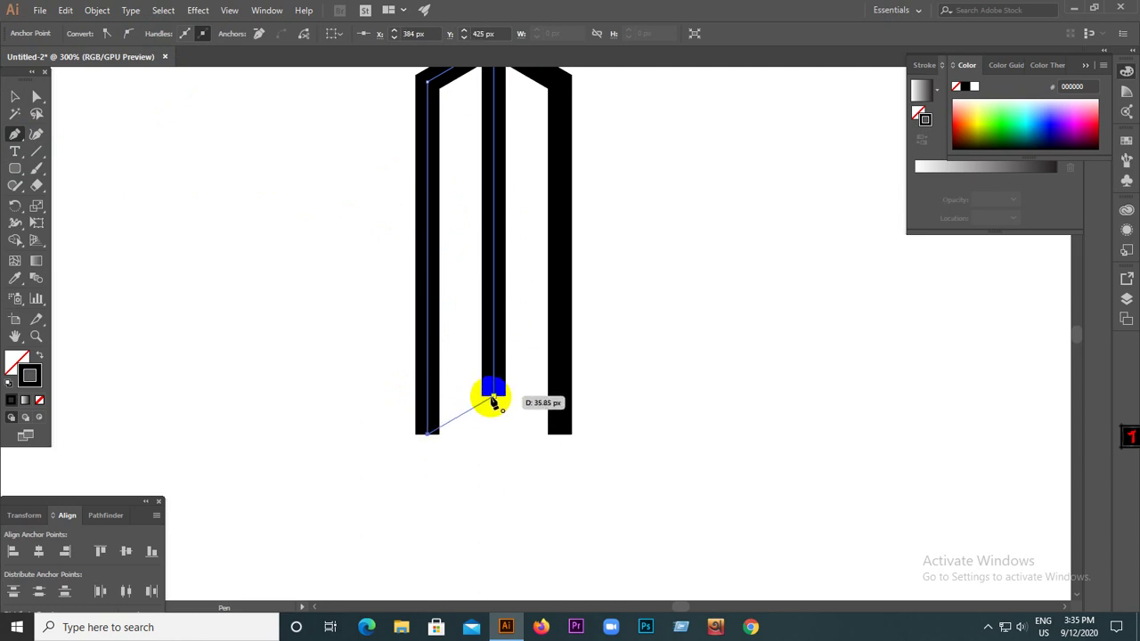
click(493, 402)
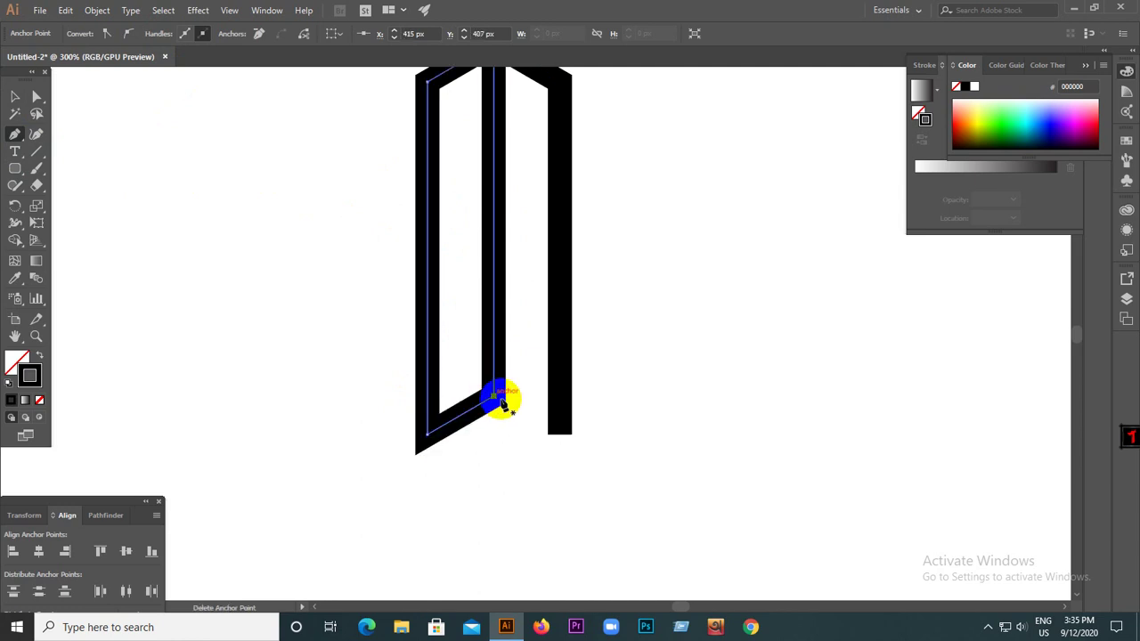
click(562, 435)
click(562, 435)
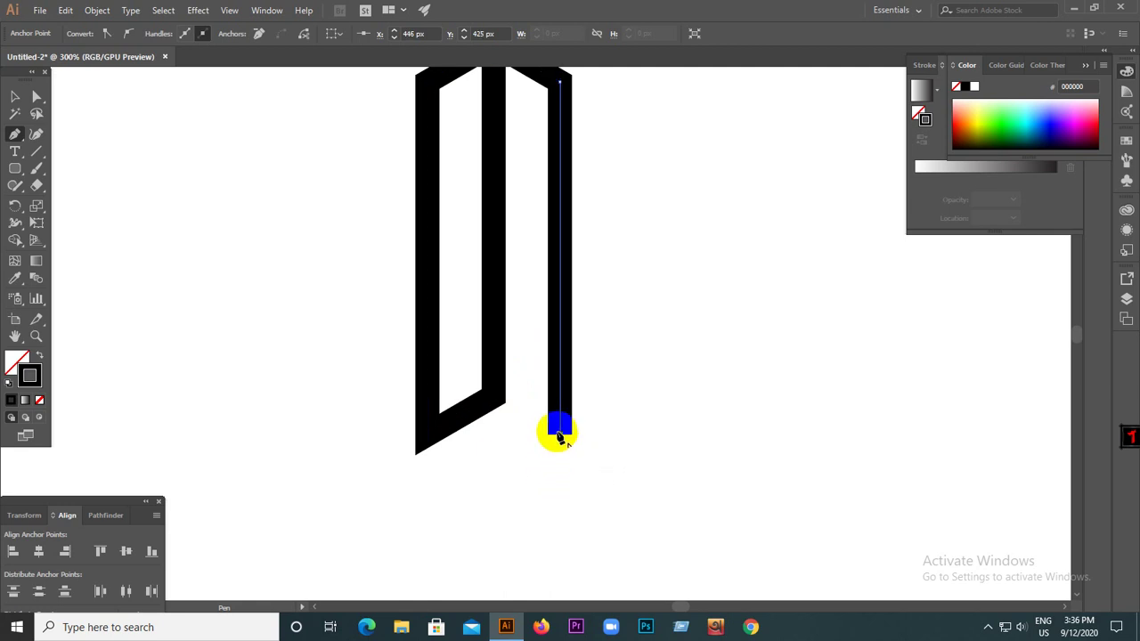
click(495, 398)
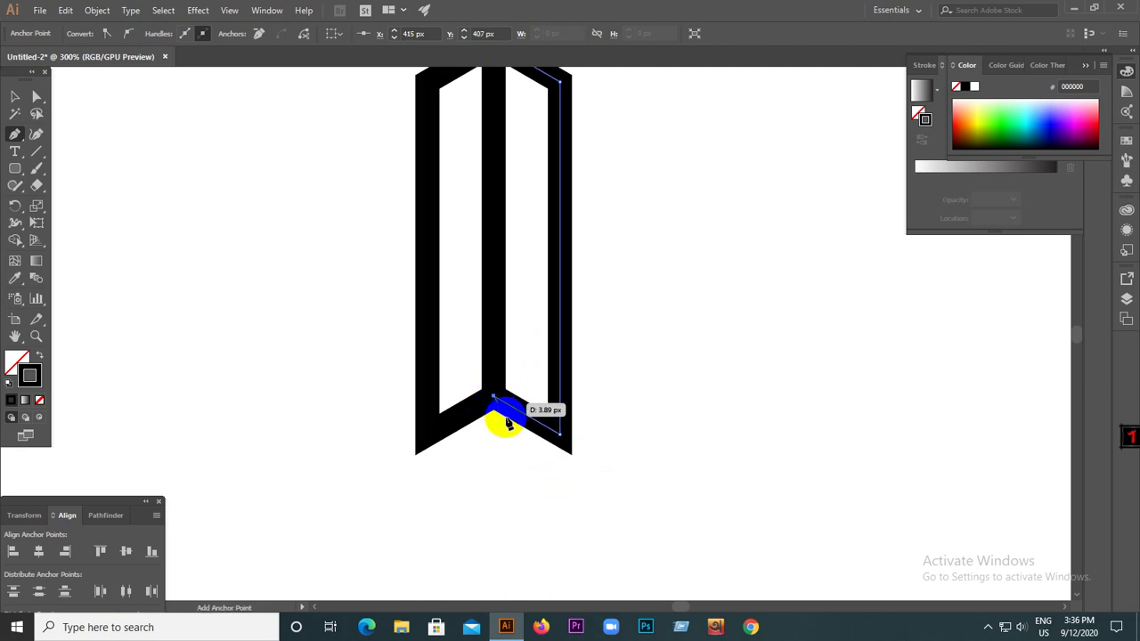
- Draw a V-shaped Pen tool path below the shape, joining both outer lines' bottom ends to form a diamond
click(432, 436)
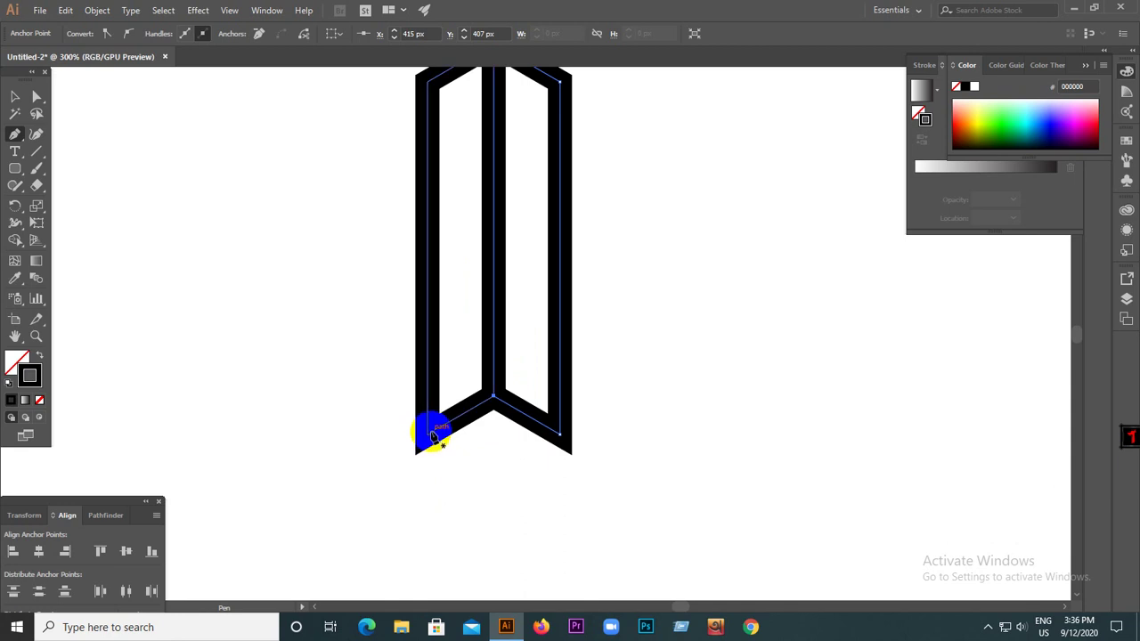
click(428, 436)
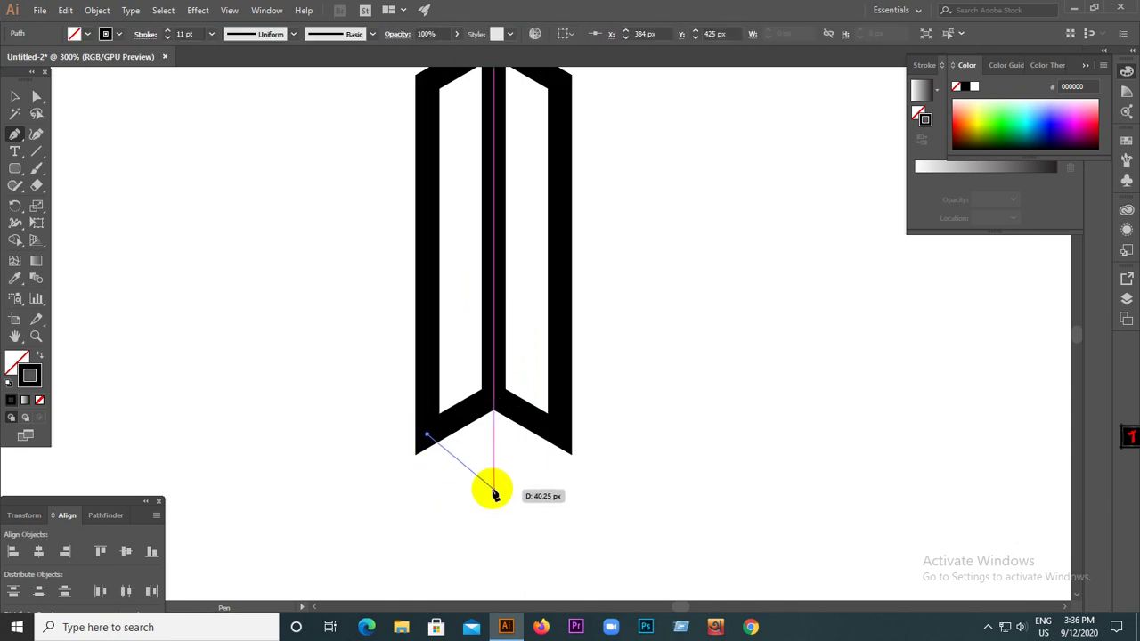
click(490, 484)
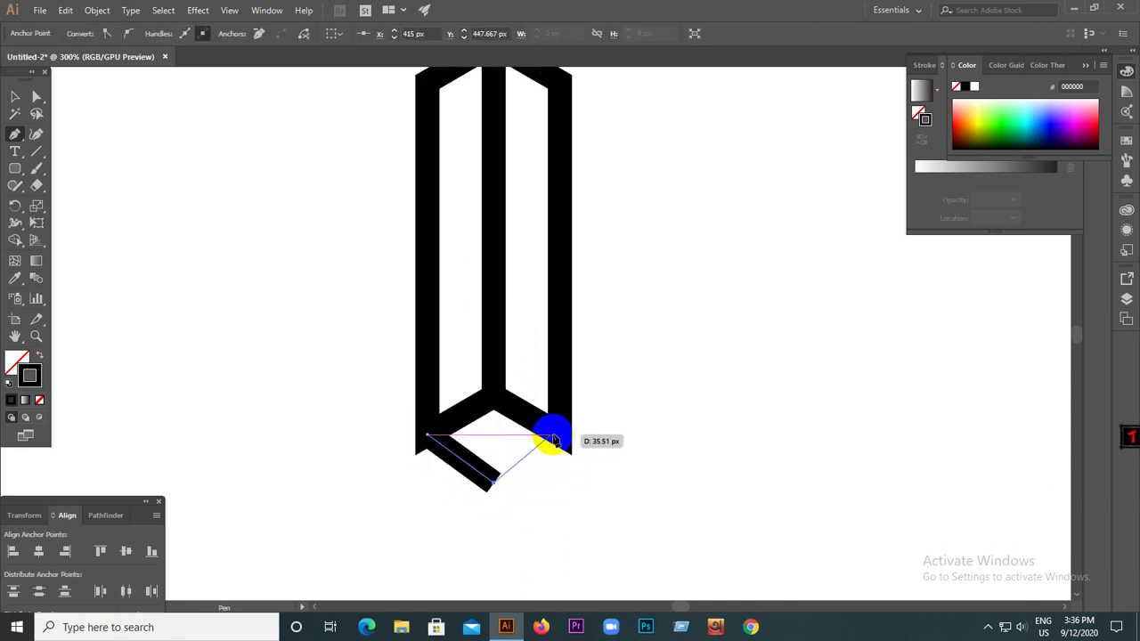
click(556, 438)
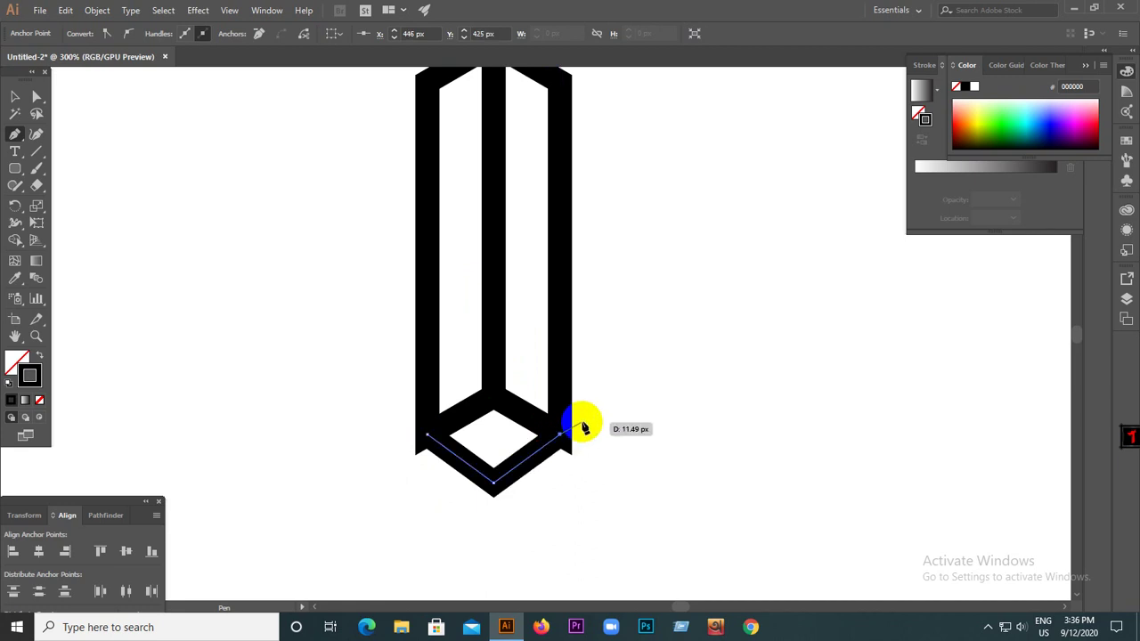
scroll(491, 450, down, 1)
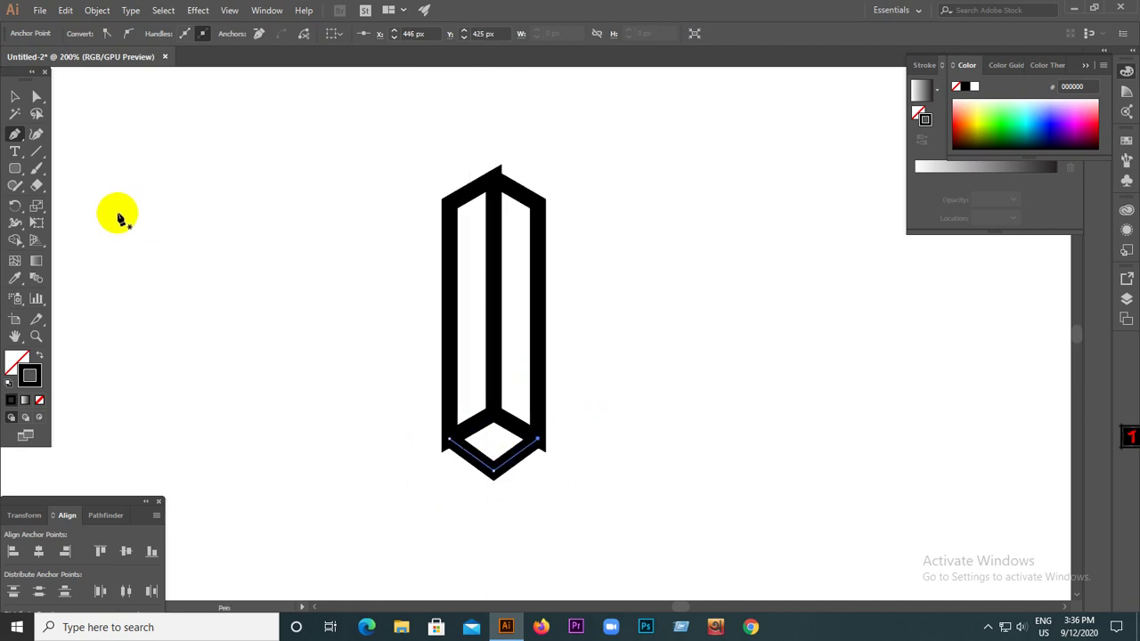
- Give all the strokes of the shape a round join corner
click(11, 102)
drag(381, 144, 609, 494)
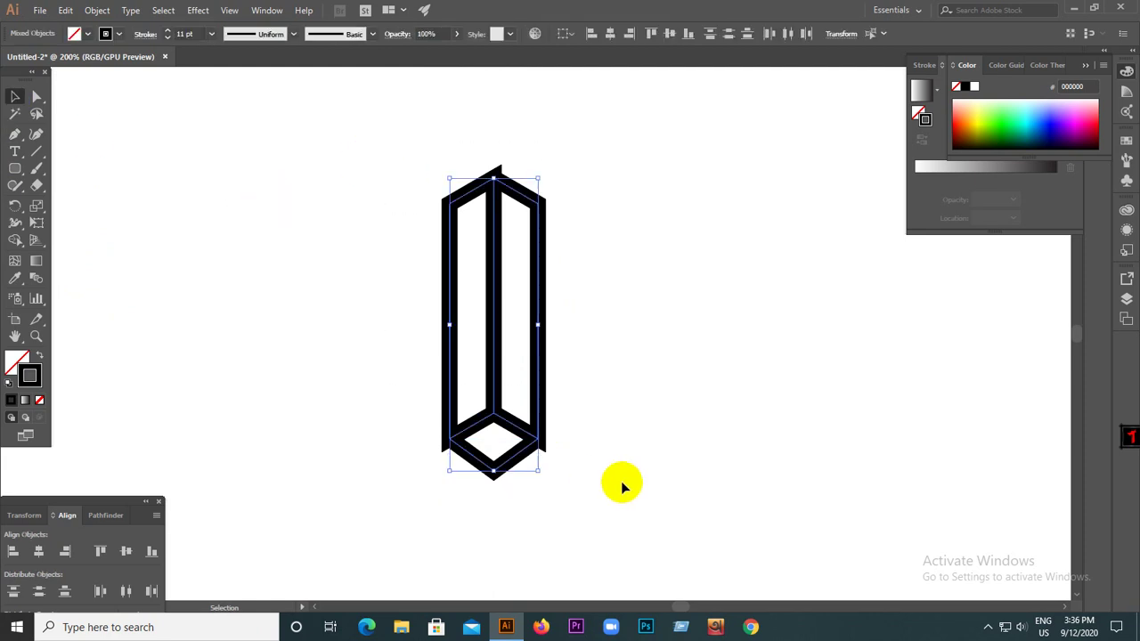
click(147, 35)
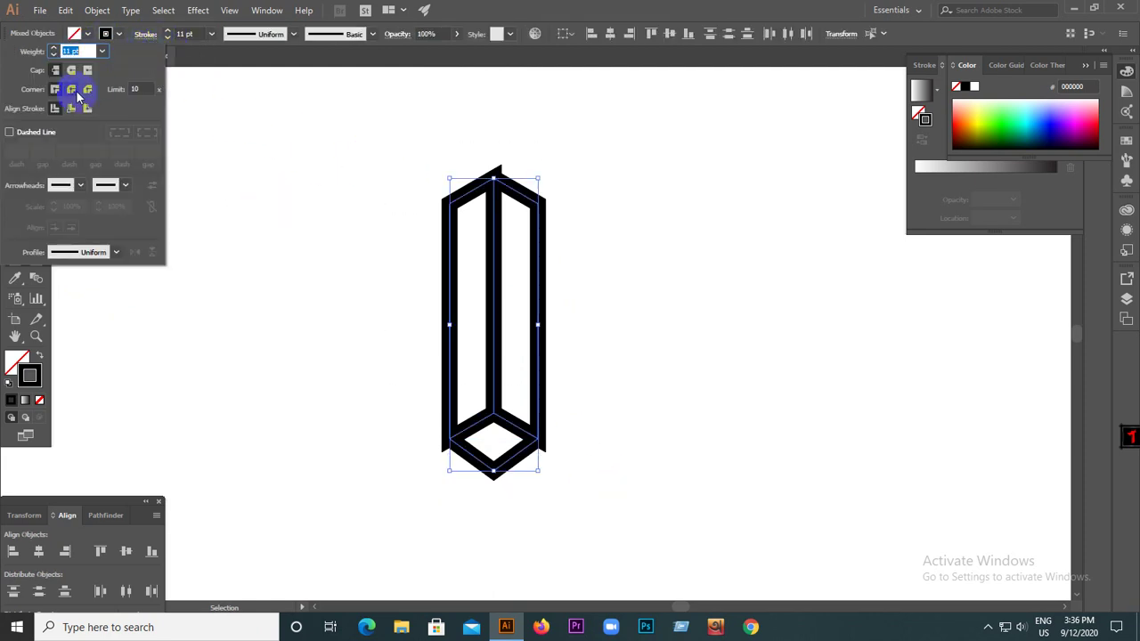
click(75, 90)
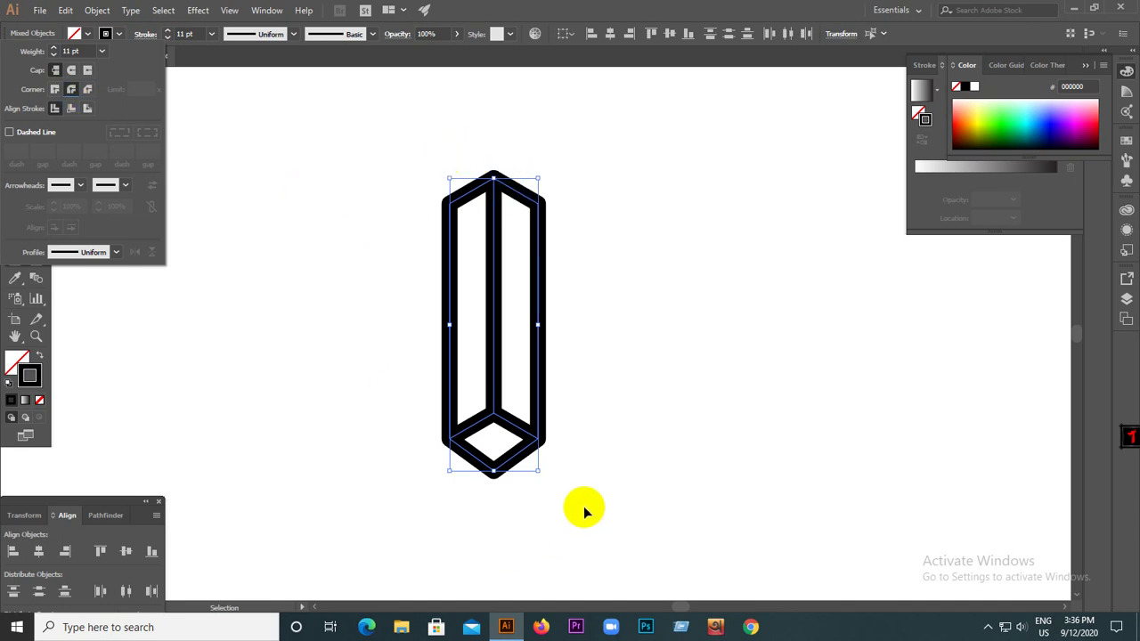
click(339, 176)
click(14, 96)
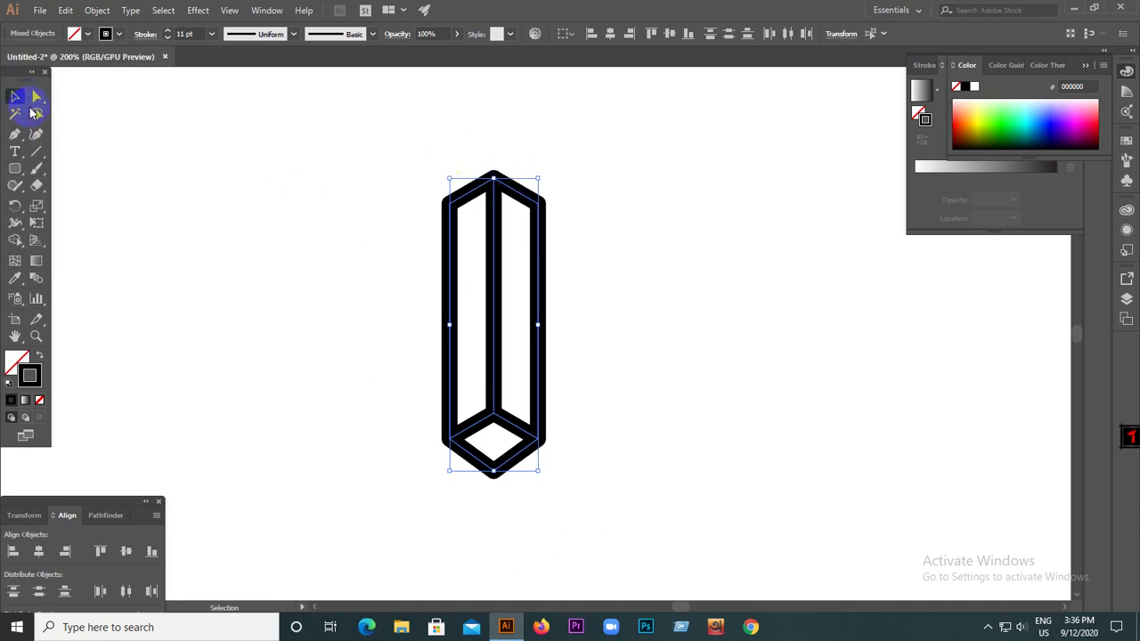
click(356, 178)
- Group all the paths of the bar shape into one object
scroll(328, 182, down, 2)
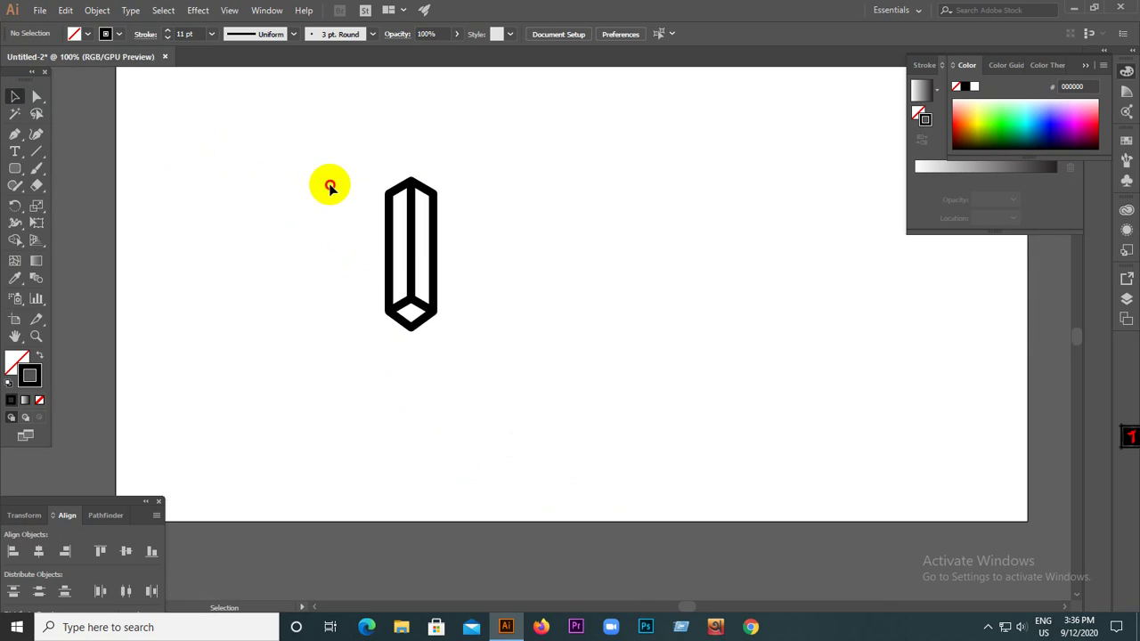
drag(336, 167, 481, 384)
right_click(415, 246)
click(452, 332)
click(445, 293)
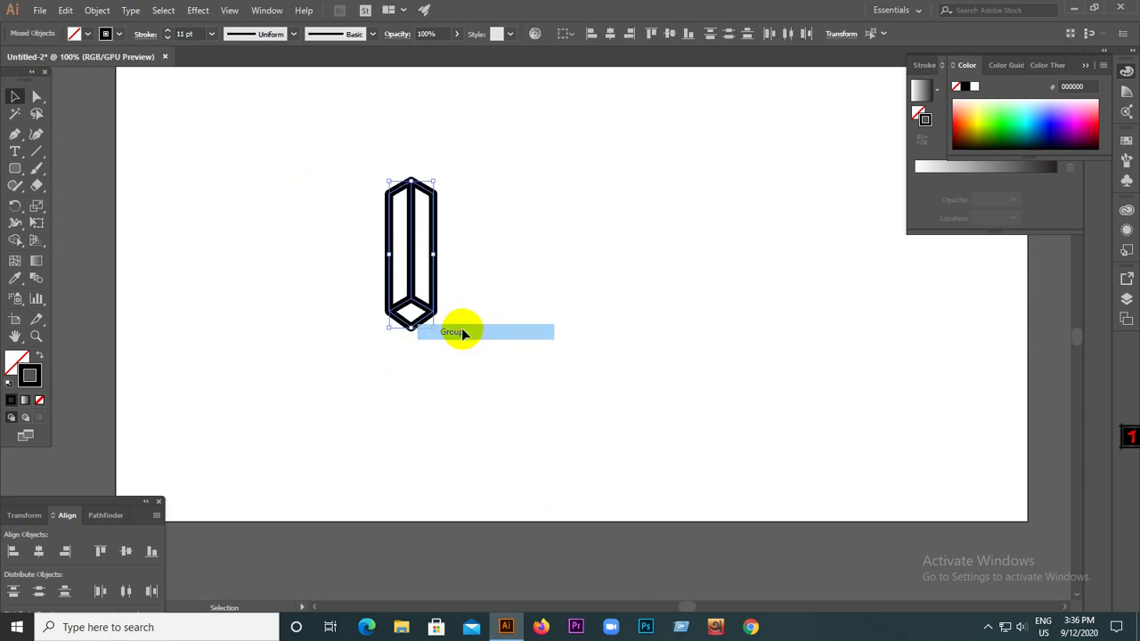
scroll(433, 274, up, 1)
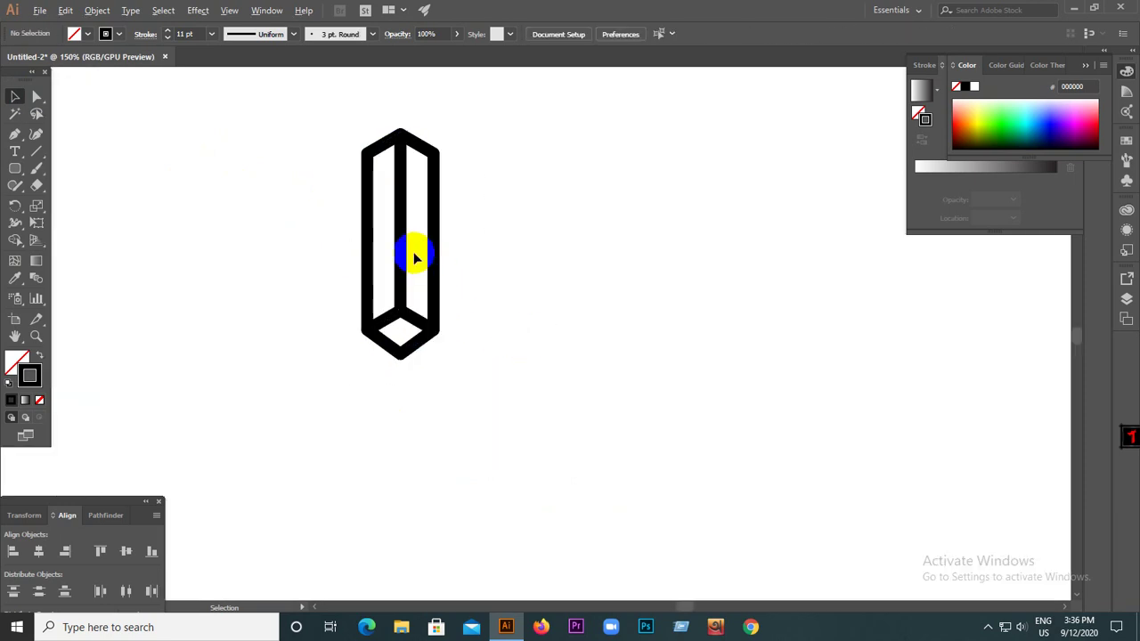
- Duplicate the grouped bar shape and place the copy just to its right
click(402, 204)
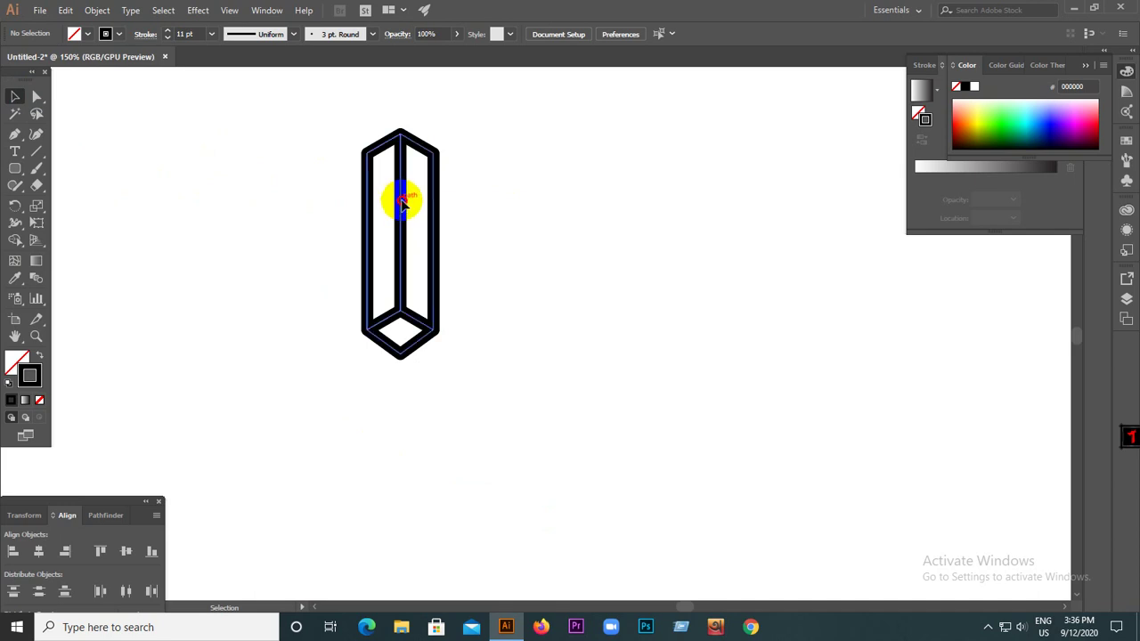
drag(402, 204, 504, 193)
click(648, 228)
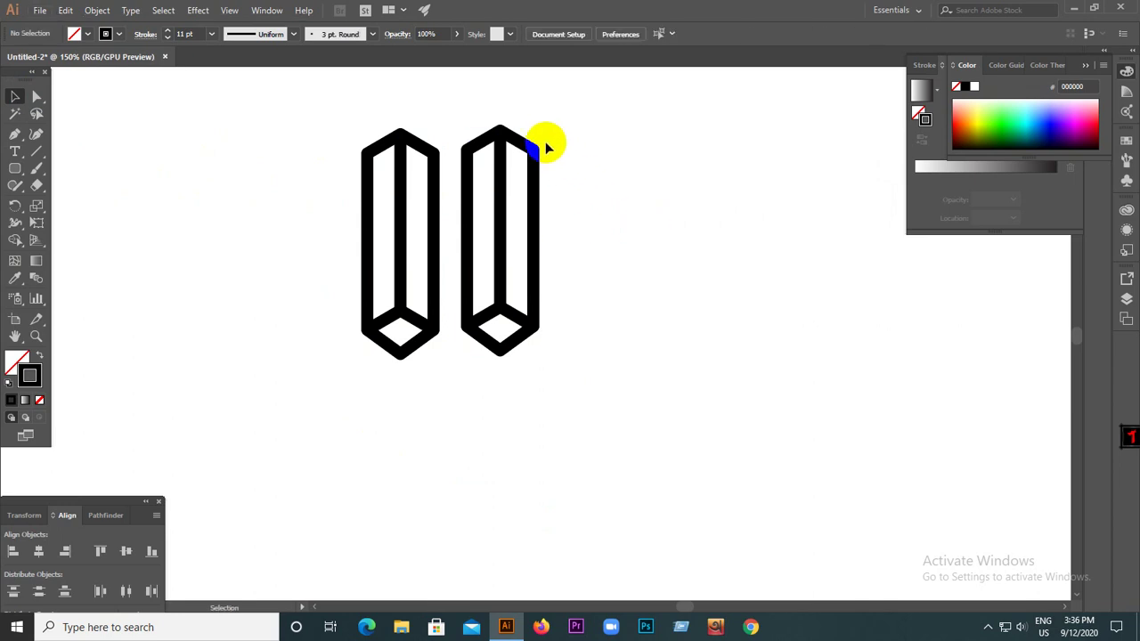
- Rotate the copied shape 180° so its diamond is at the top, and nudge it slightly right
click(534, 150)
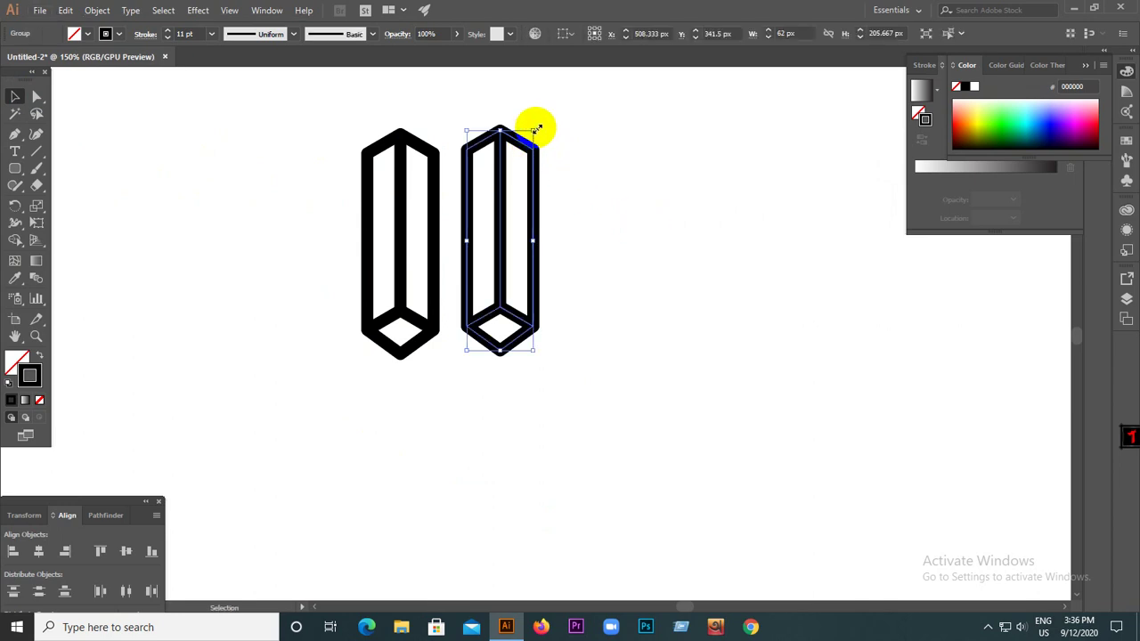
drag(537, 124, 475, 375)
click(622, 270)
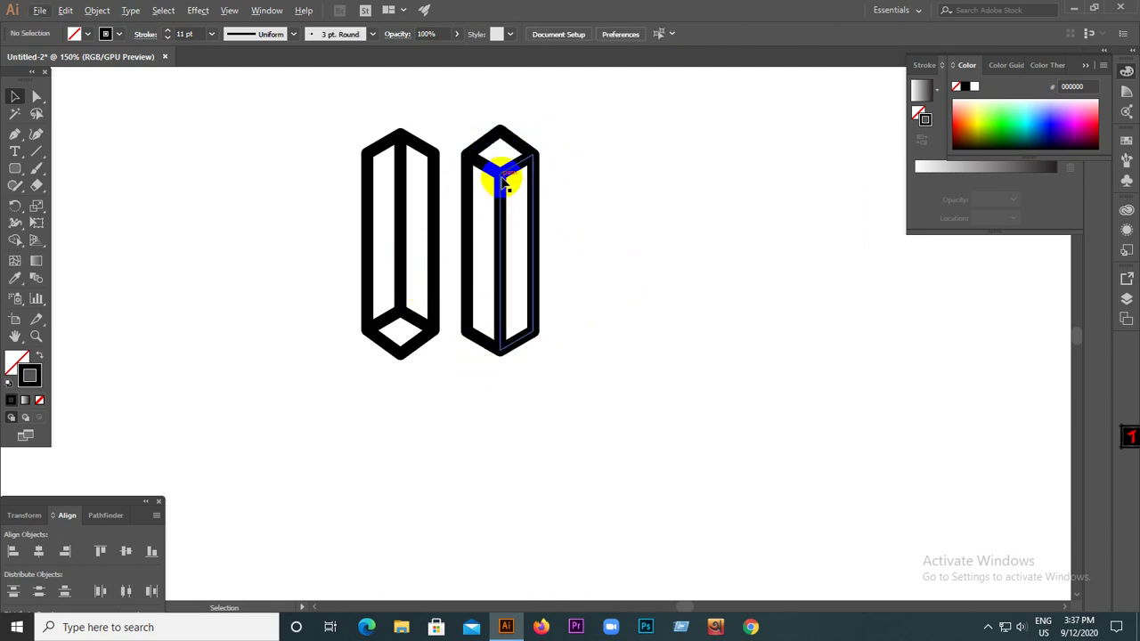
drag(503, 183, 507, 182)
click(639, 238)
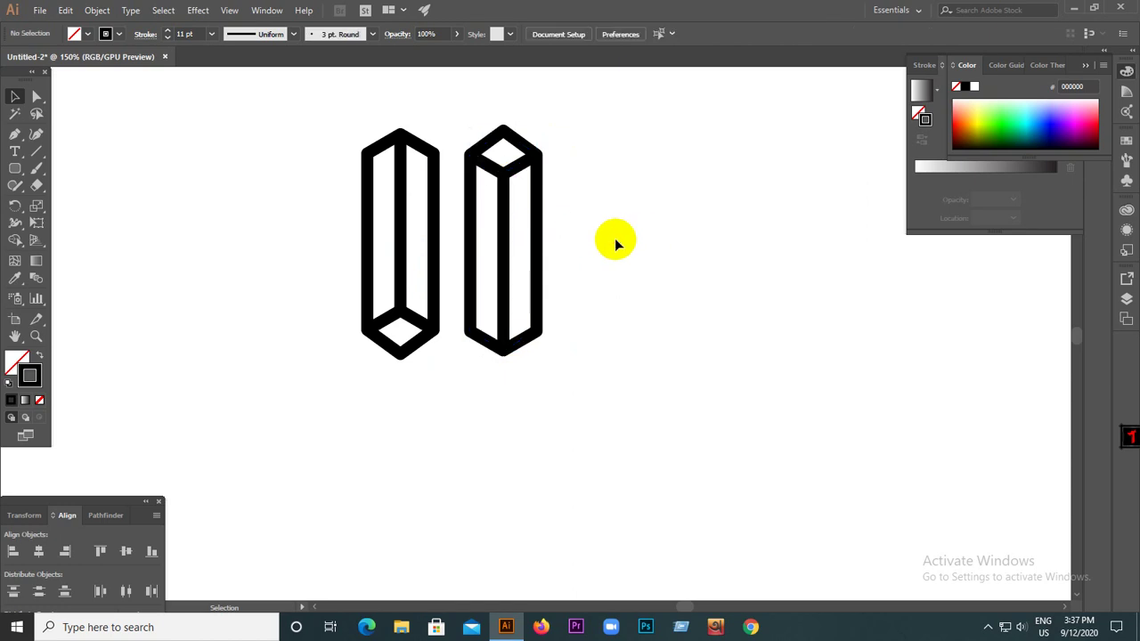
- Draw three vertical Line Segment lines along the right shape's vertical edges, extending from its upper corners to below its base
click(37, 152)
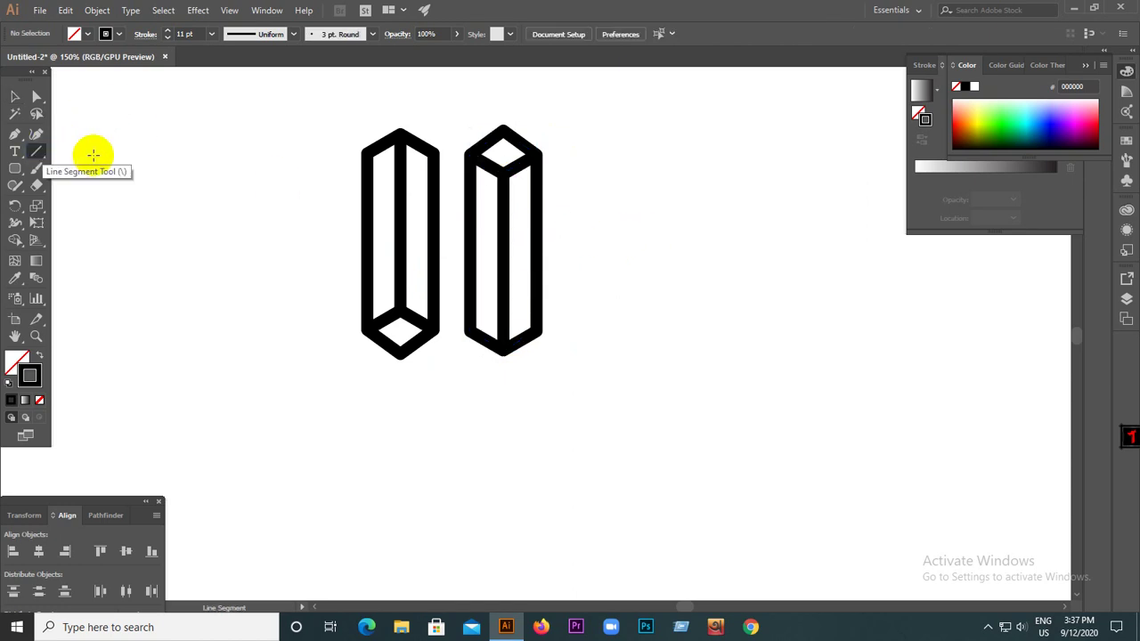
drag(472, 162, 470, 432)
drag(503, 173, 500, 276)
drag(500, 389, 504, 432)
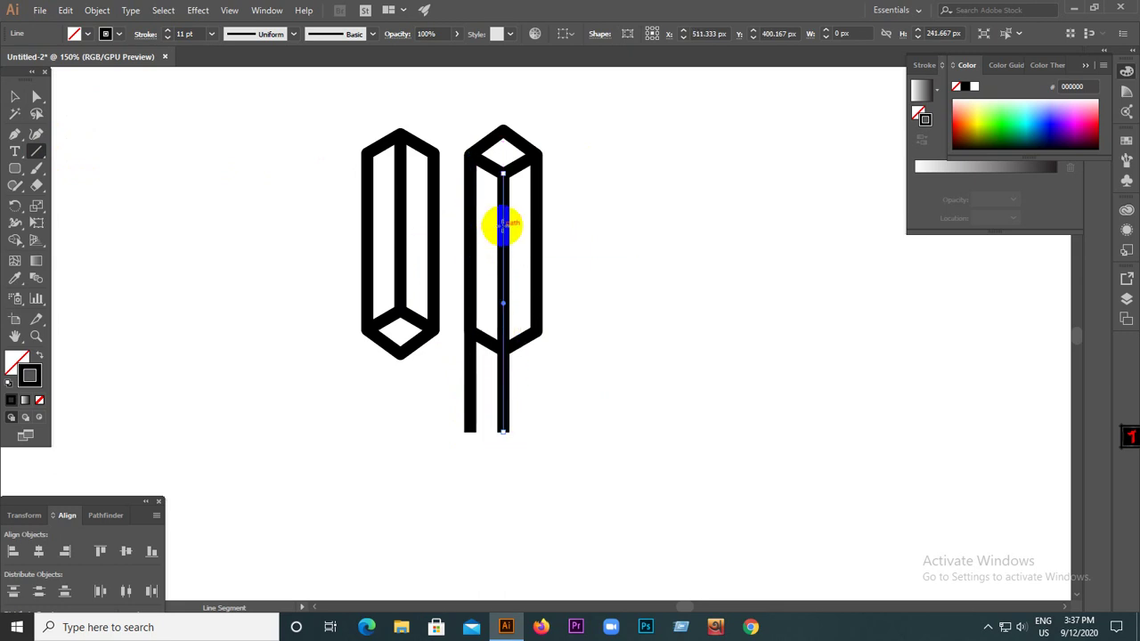
drag(536, 156, 539, 434)
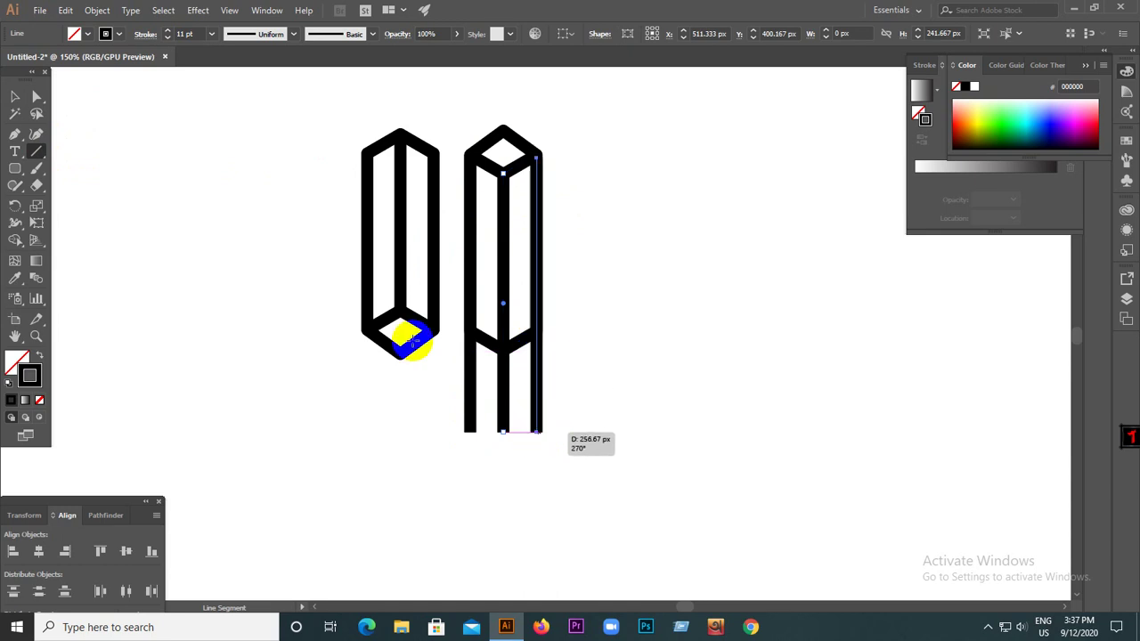
- Move the three new vertical lines into the empty space to the right of both shapes
click(14, 96)
drag(580, 478, 726, 326)
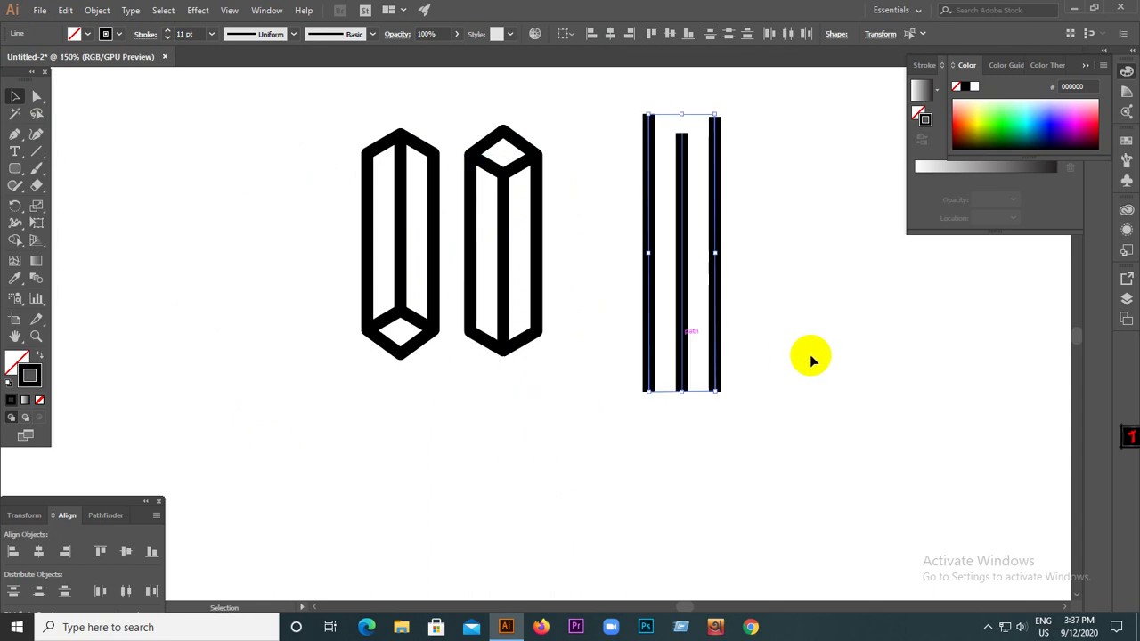
click(793, 347)
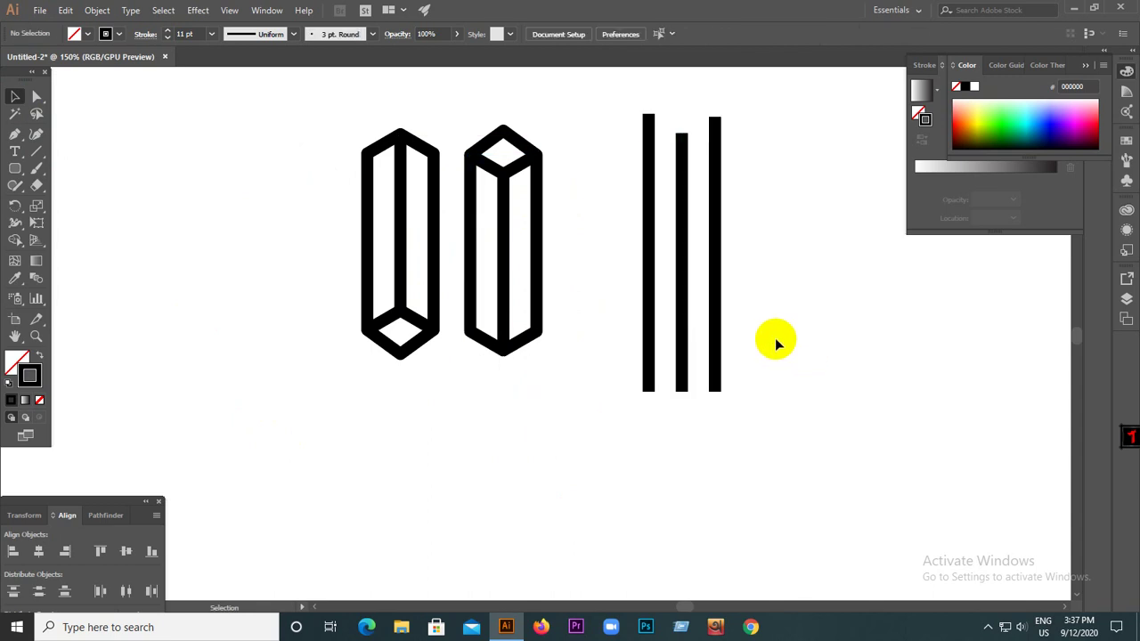
- Extend the tops of the middle and right lines to the height of the left line
click(683, 135)
drag(682, 135, 683, 114)
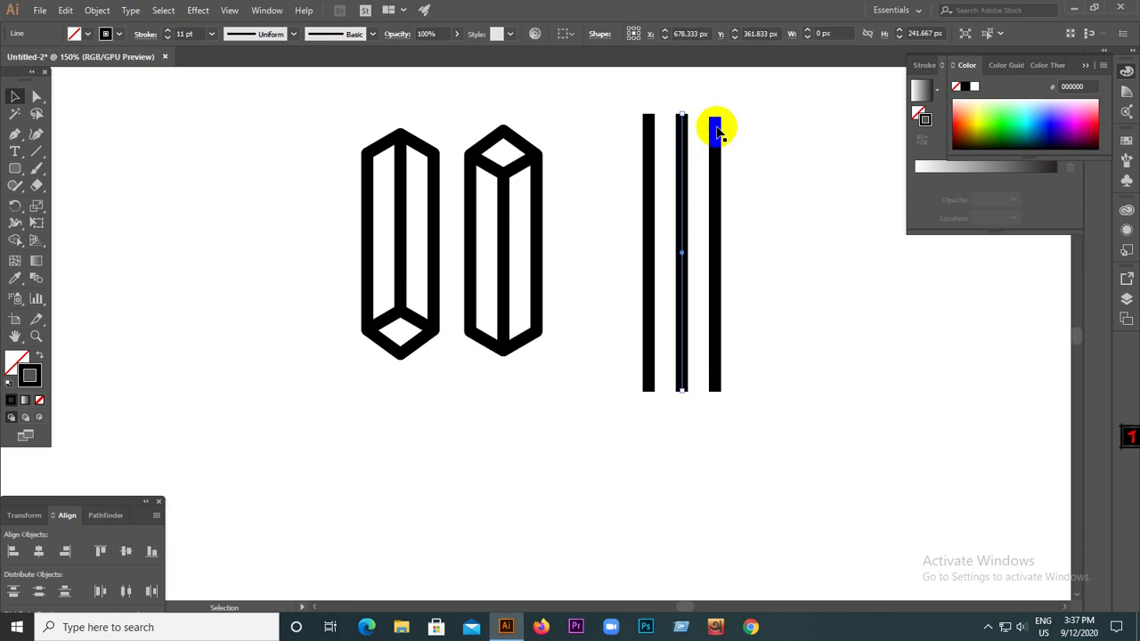
scroll(718, 125, up, 2)
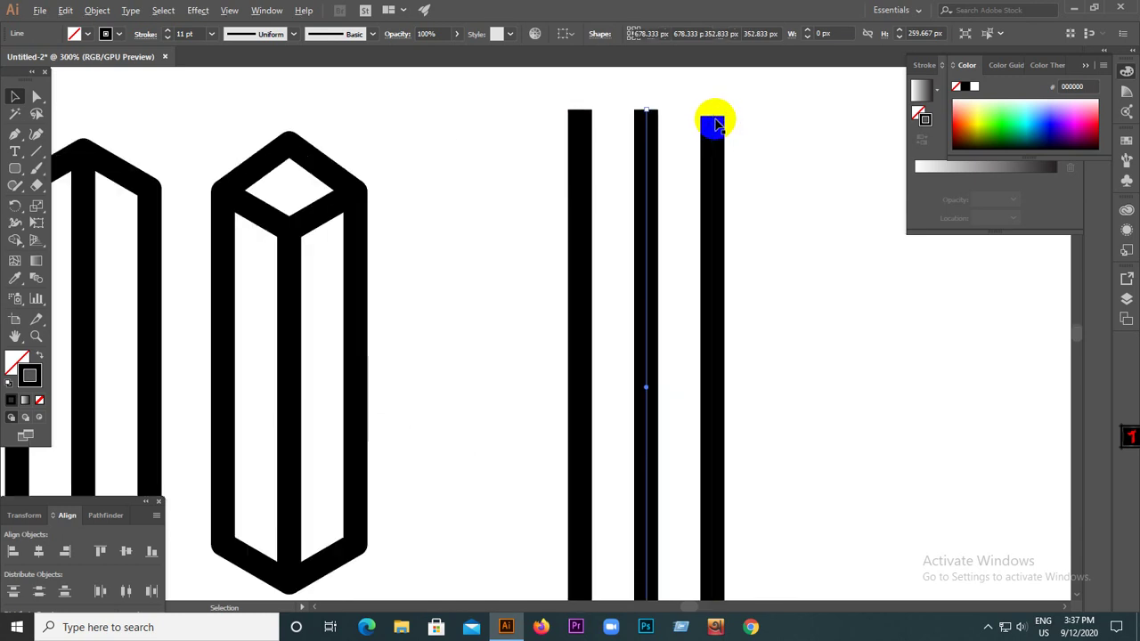
click(714, 122)
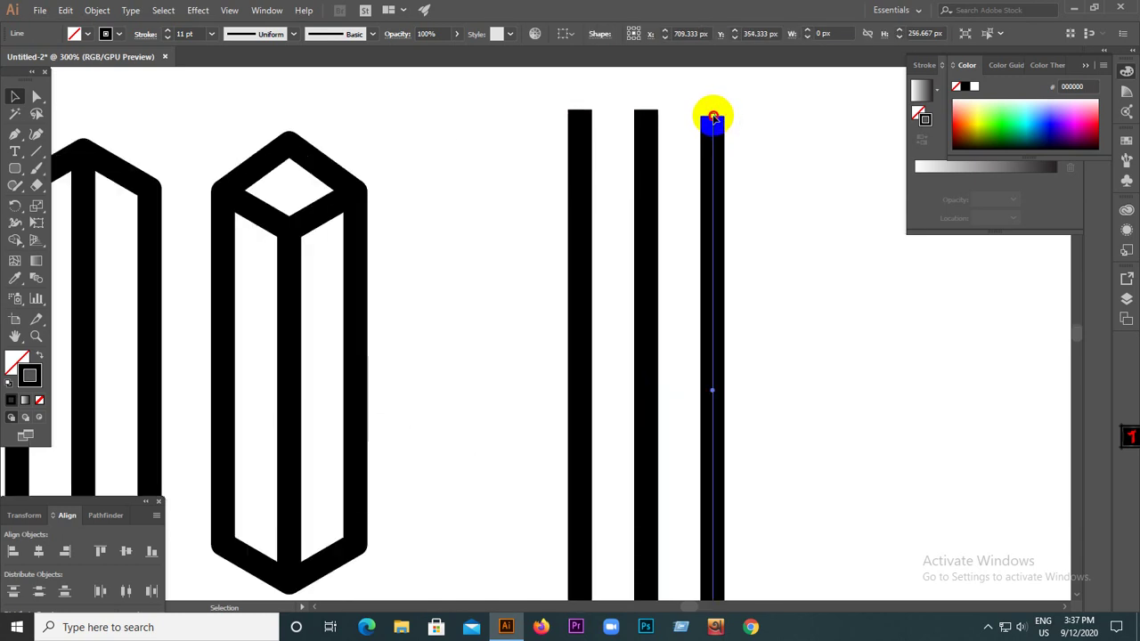
click(769, 155)
scroll(522, 183, down, 1)
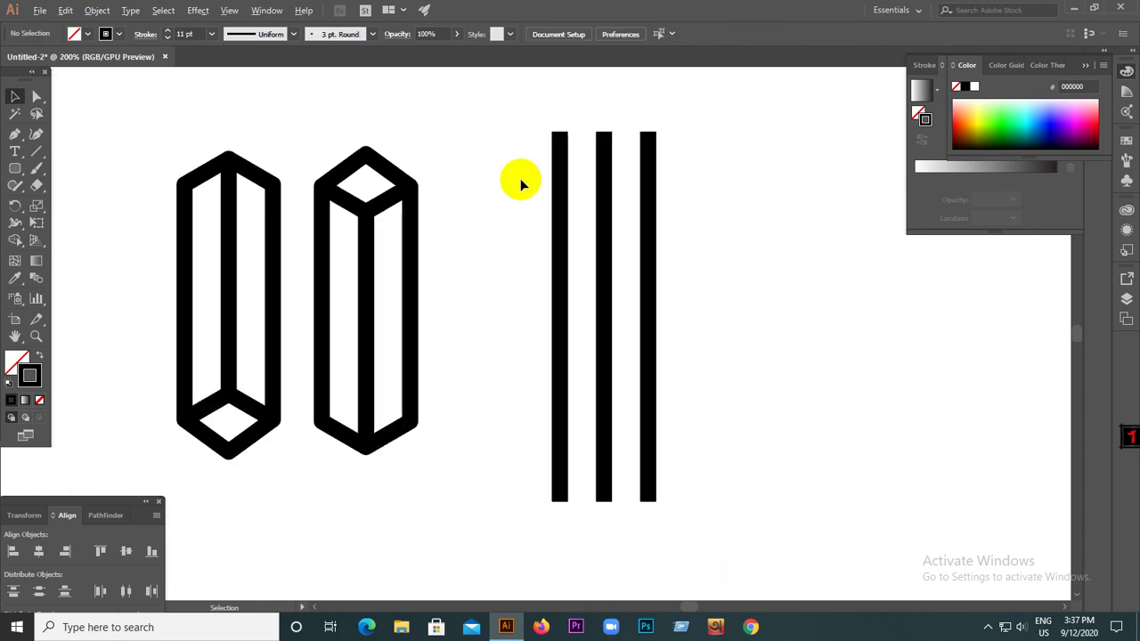
- Group the three separate vertical lines and stretch them downward to a height of about 327 px
scroll(522, 184, down, 1)
drag(513, 125, 731, 434)
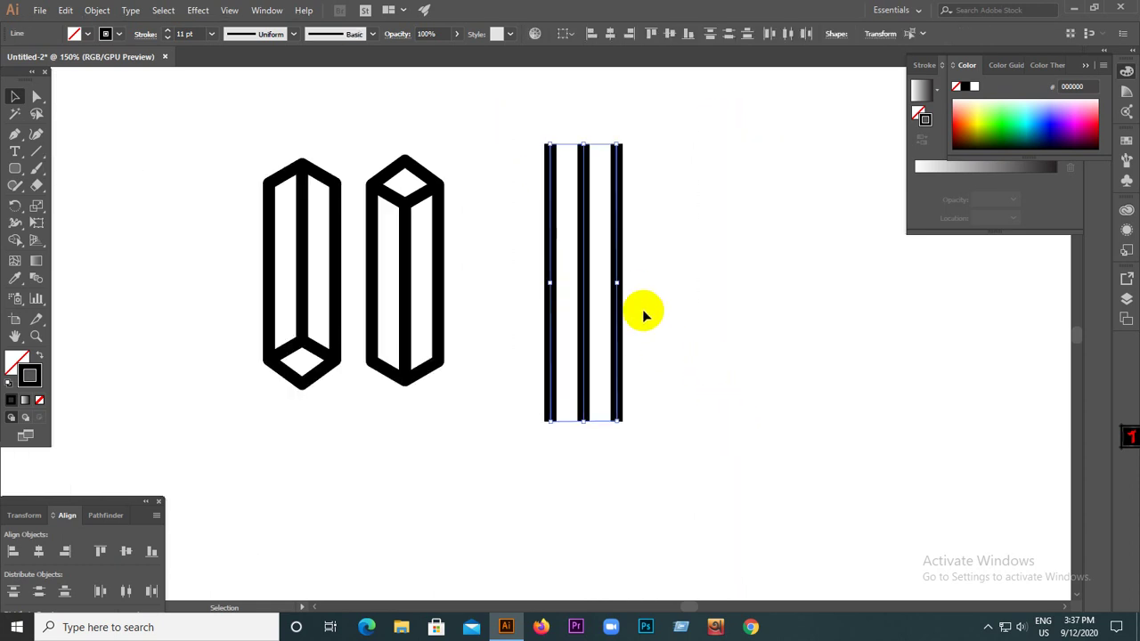
right_click(583, 211)
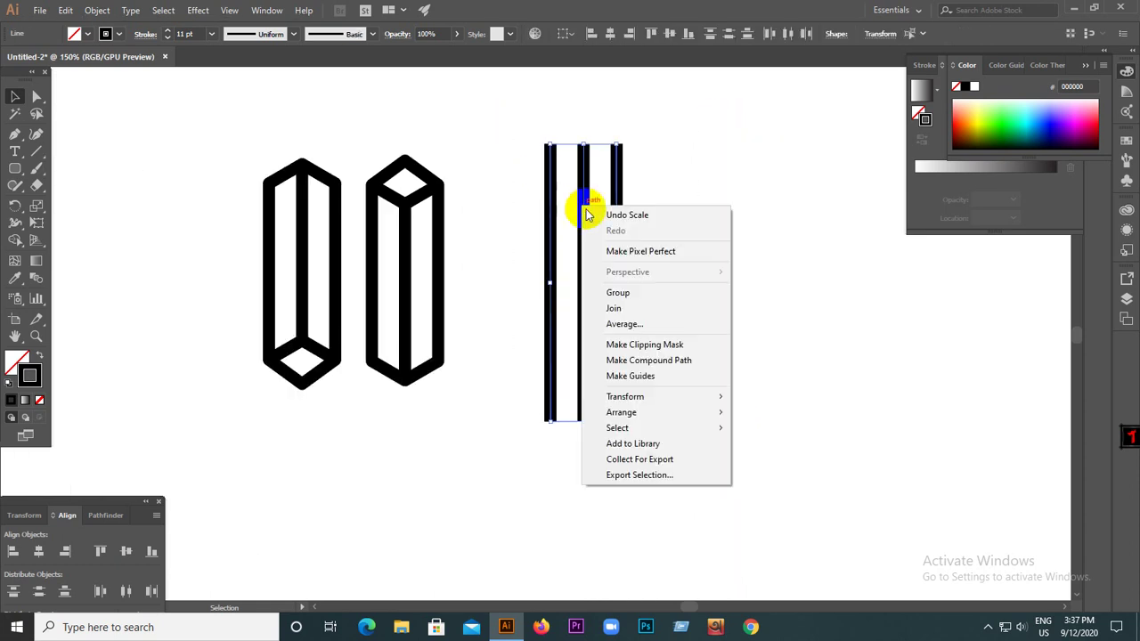
click(631, 294)
click(683, 331)
click(583, 273)
drag(586, 423, 586, 493)
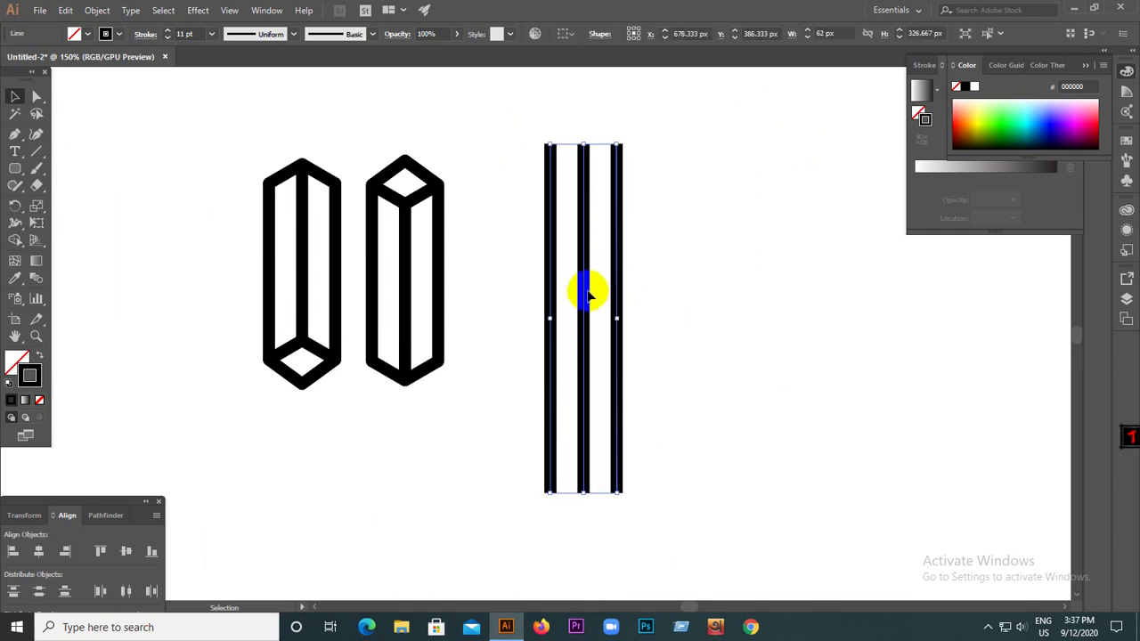
- Rotate the three-line group about 60° clockwise and place it diagonally across both shapes, following the right shape's upper slanted edge
drag(621, 141, 736, 271)
drag(658, 278, 444, 219)
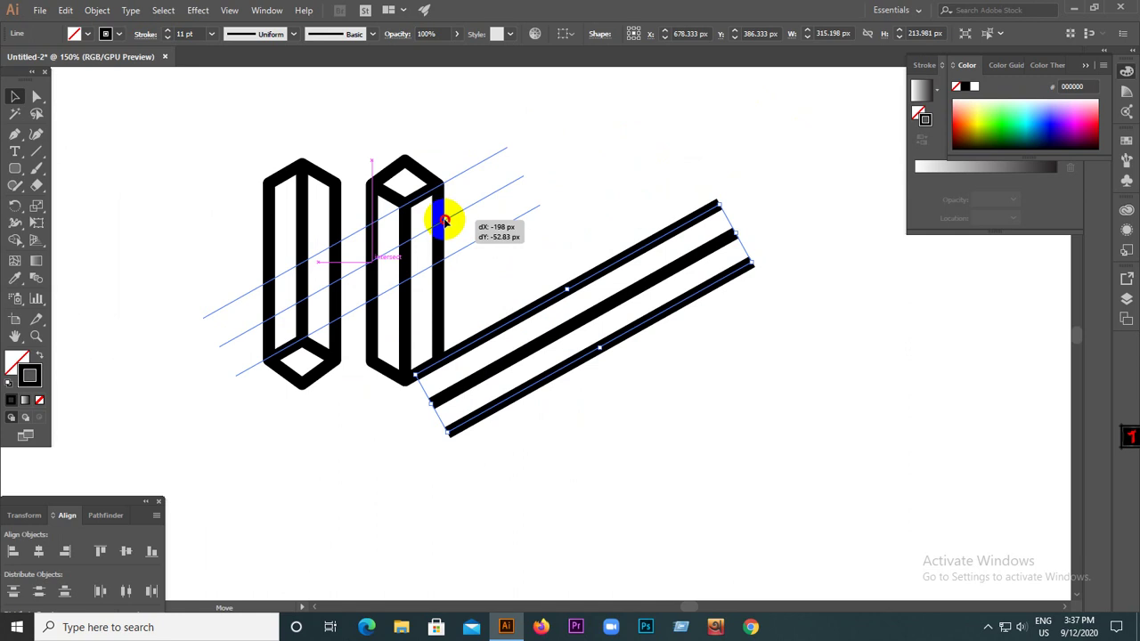
drag(444, 220, 444, 219)
key(ctrl+plus)
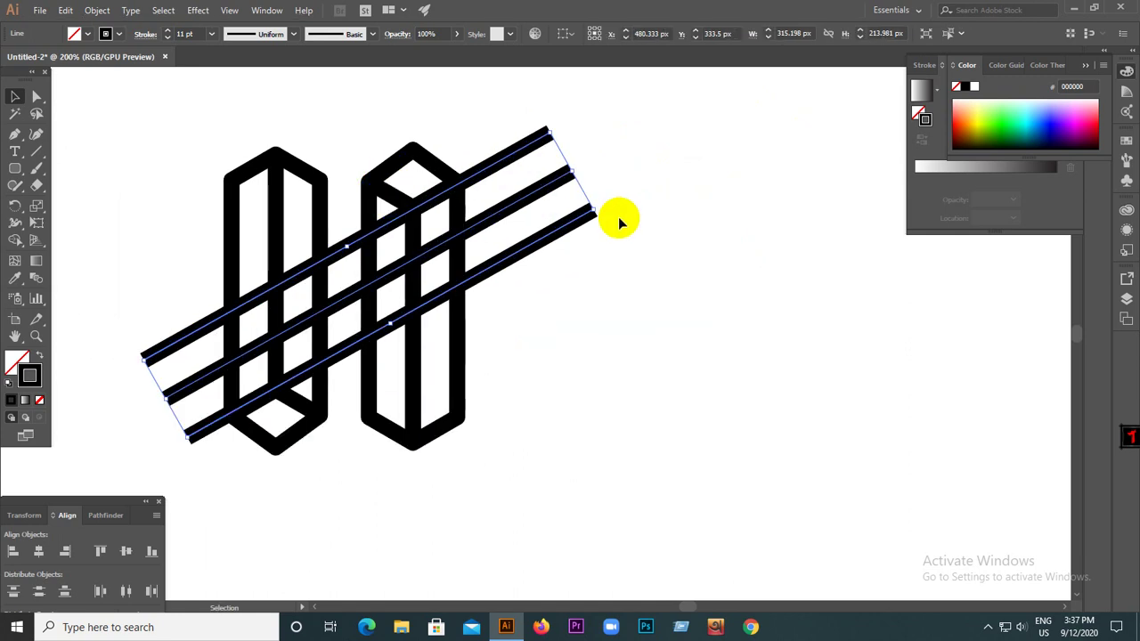
drag(601, 203, 603, 207)
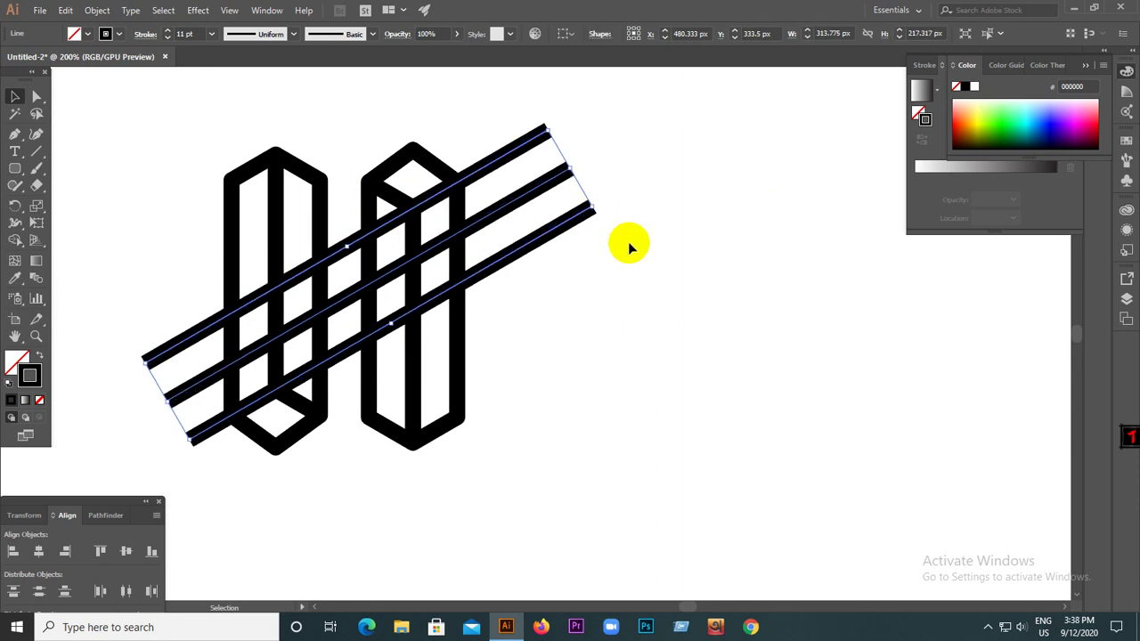
click(633, 265)
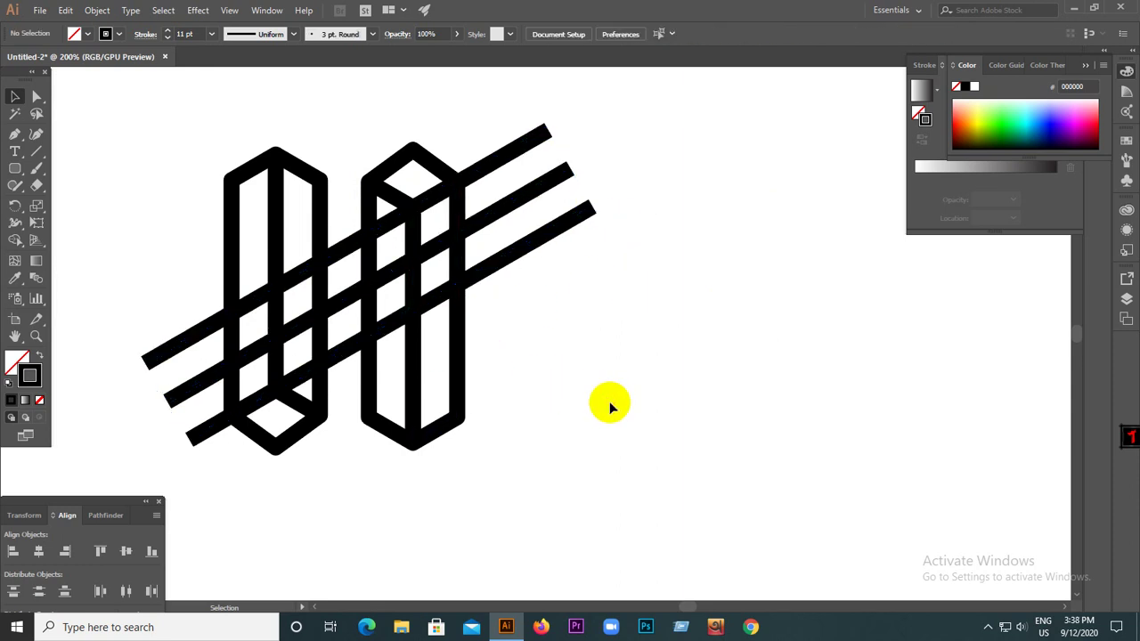
- In outline view, draw a Pen line from the left shape's right edge at the lowest diagonal to its centre bar at the middle diagonal
click(15, 140)
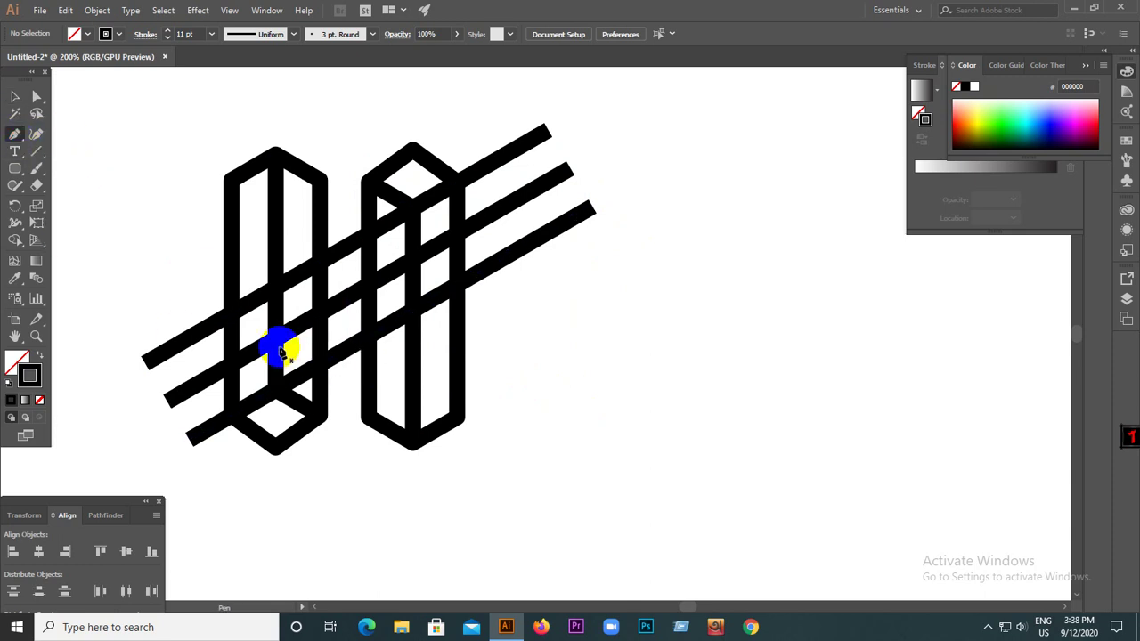
scroll(278, 350, up, 1)
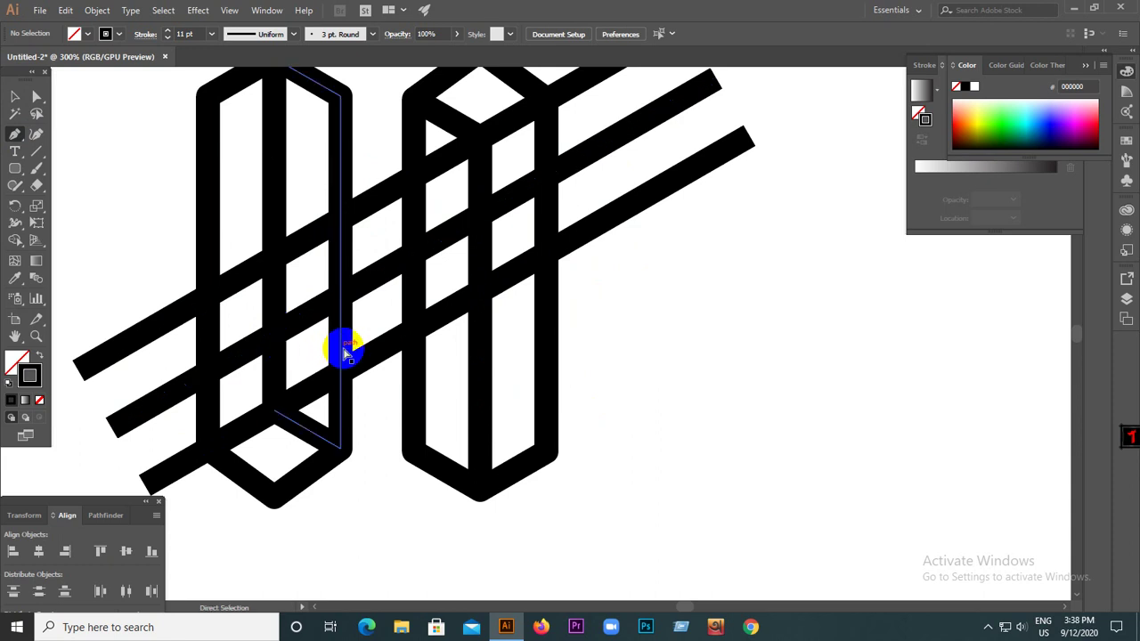
key(ctrl+y)
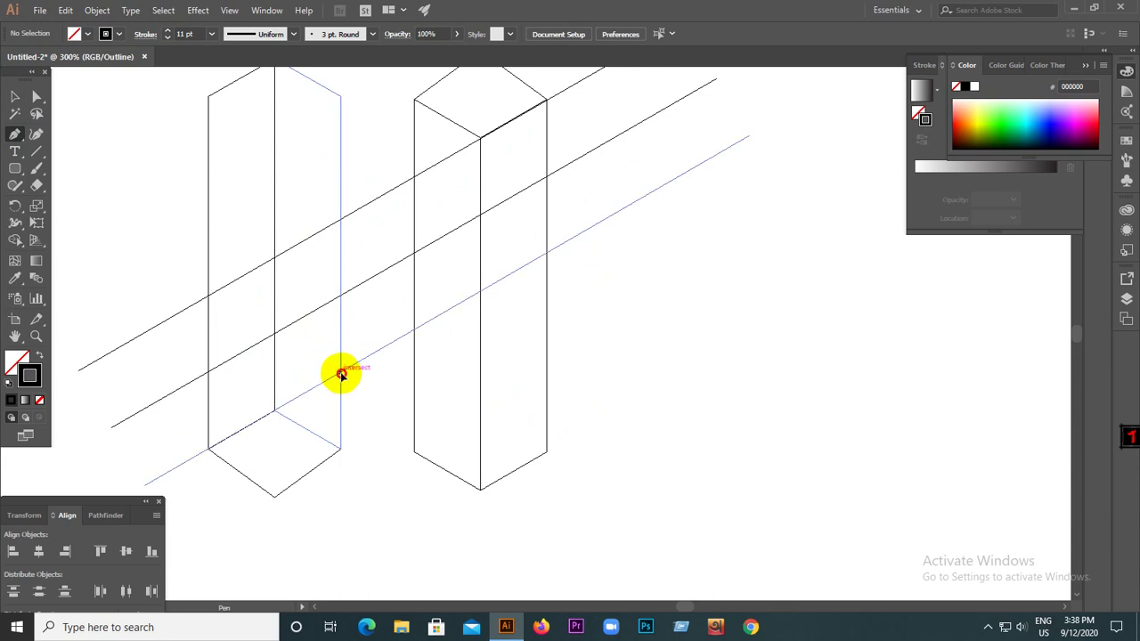
click(341, 374)
drag(274, 335, 304, 337)
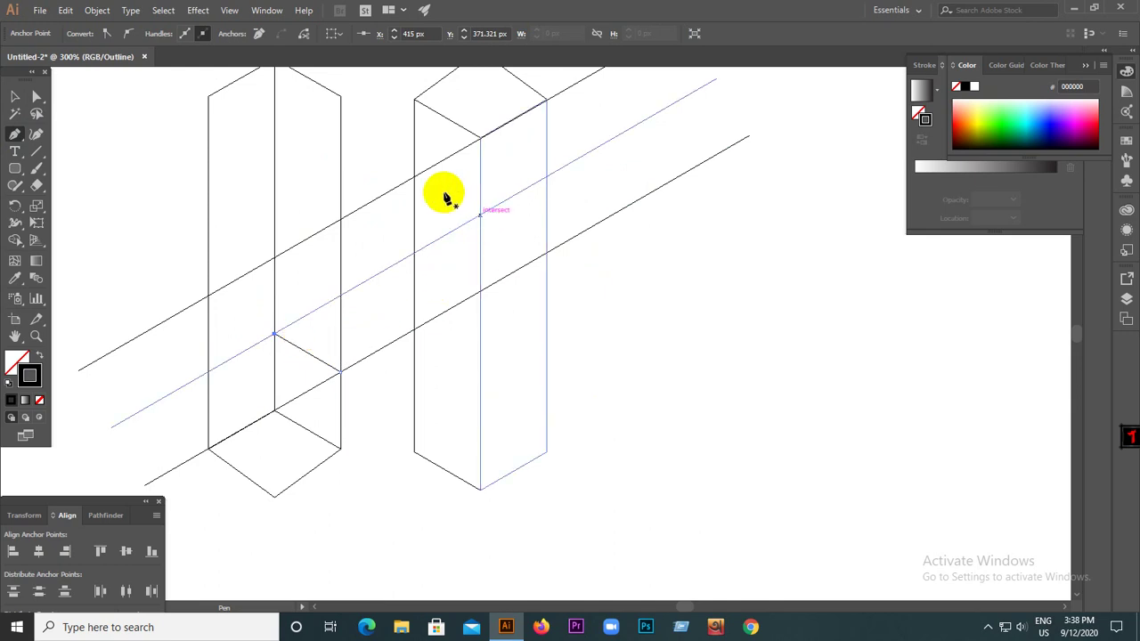
- Draw a matching Pen line from the right shape's left edge at the upper diagonal to its centre bar at the middle diagonal
click(414, 176)
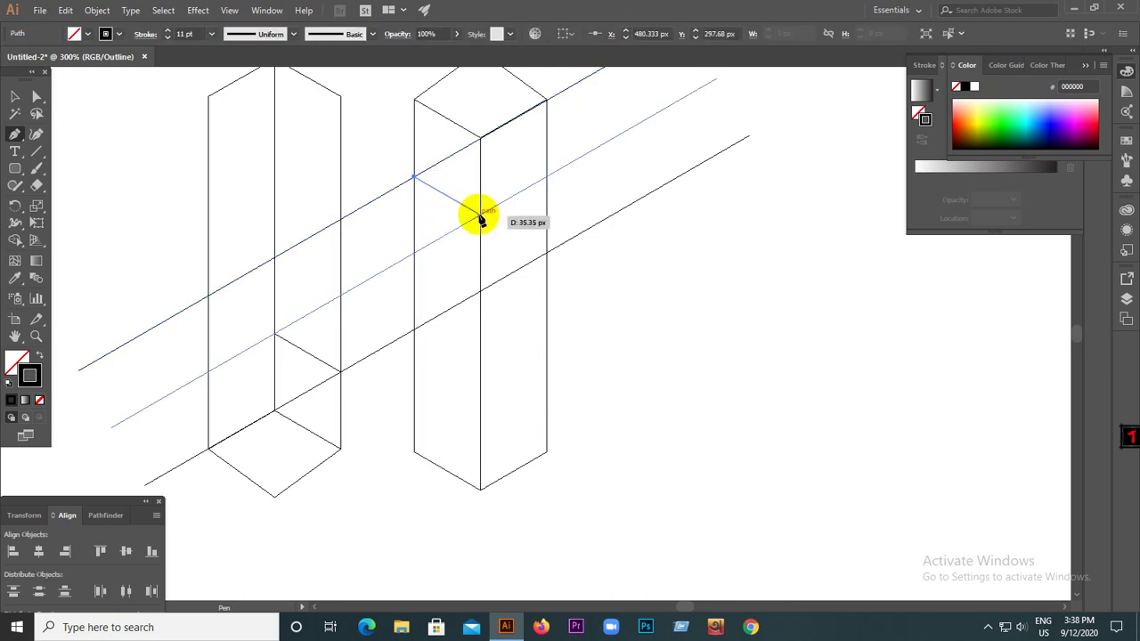
drag(479, 215, 473, 316)
key(Escape)
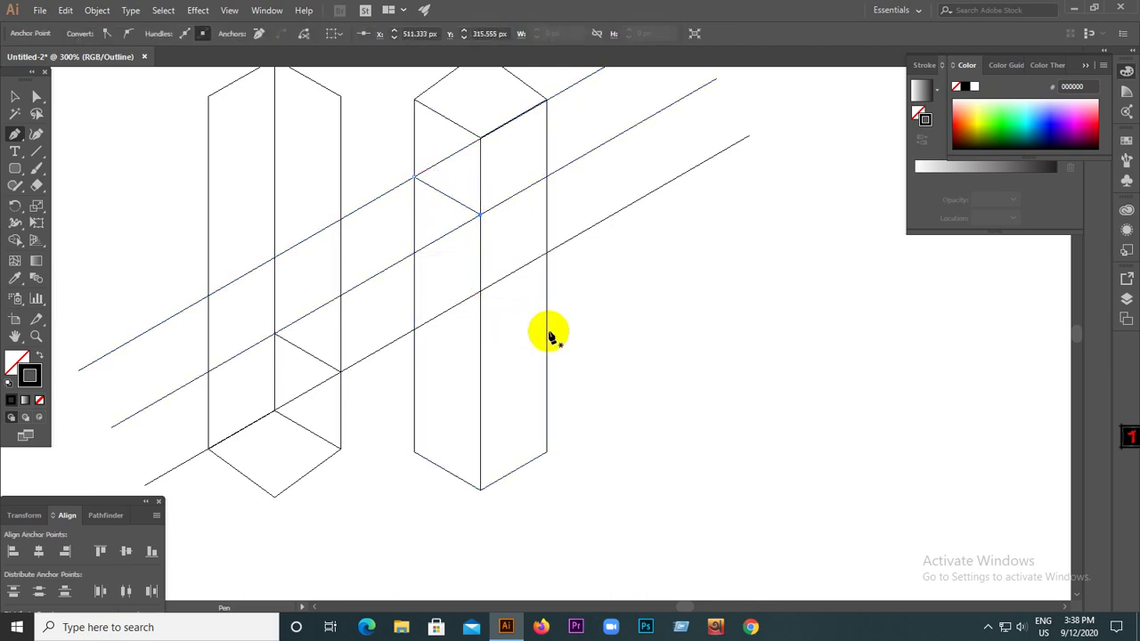
scroll(579, 347, down, 1)
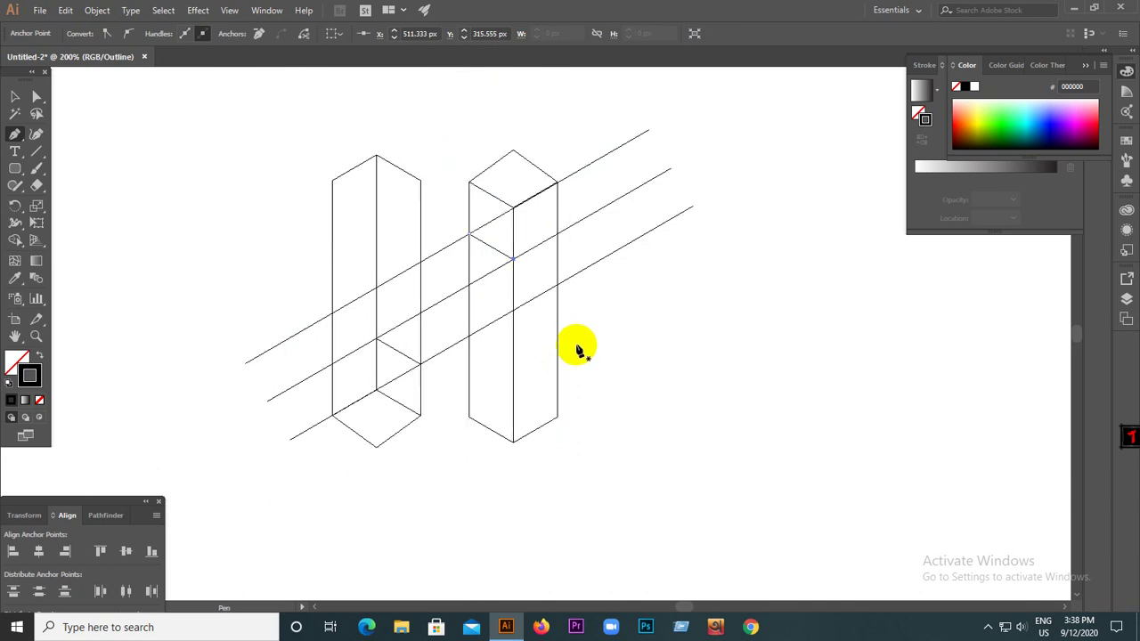
- Remove the diagonal line ends overhanging both outer sides of the shapes with Shape Builder, and return to preview view
click(16, 96)
click(161, 170)
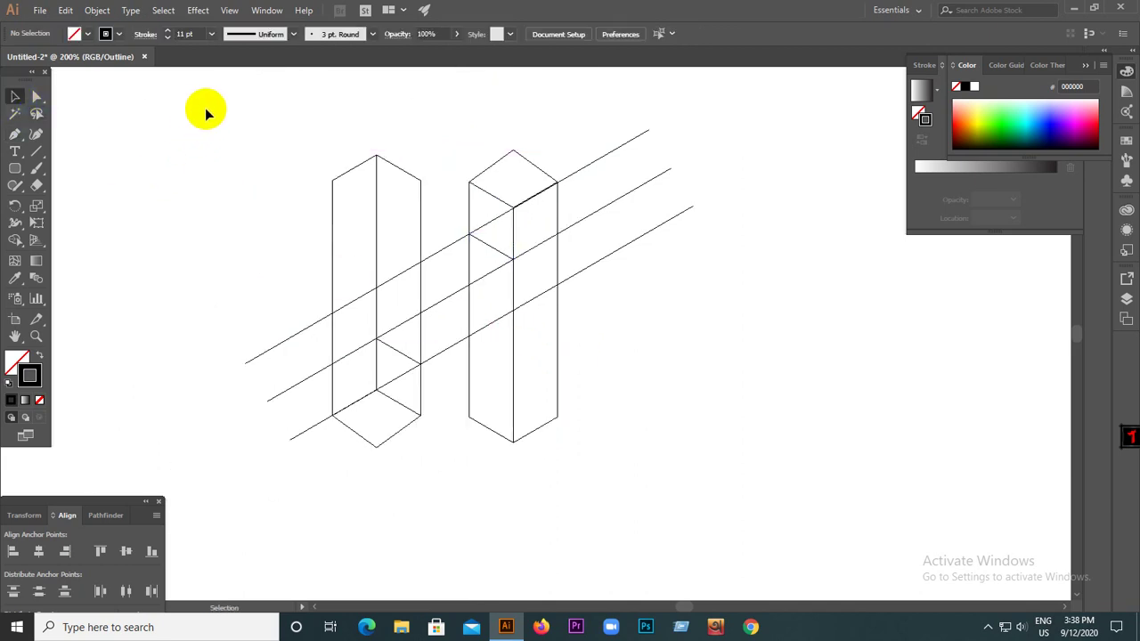
drag(255, 178, 679, 514)
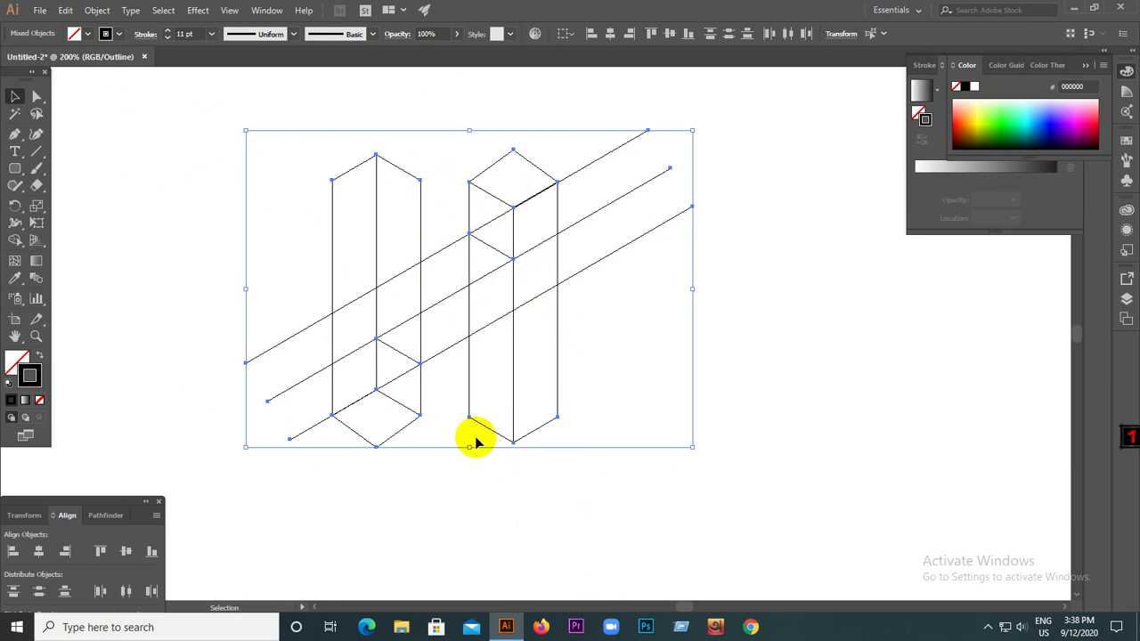
click(16, 243)
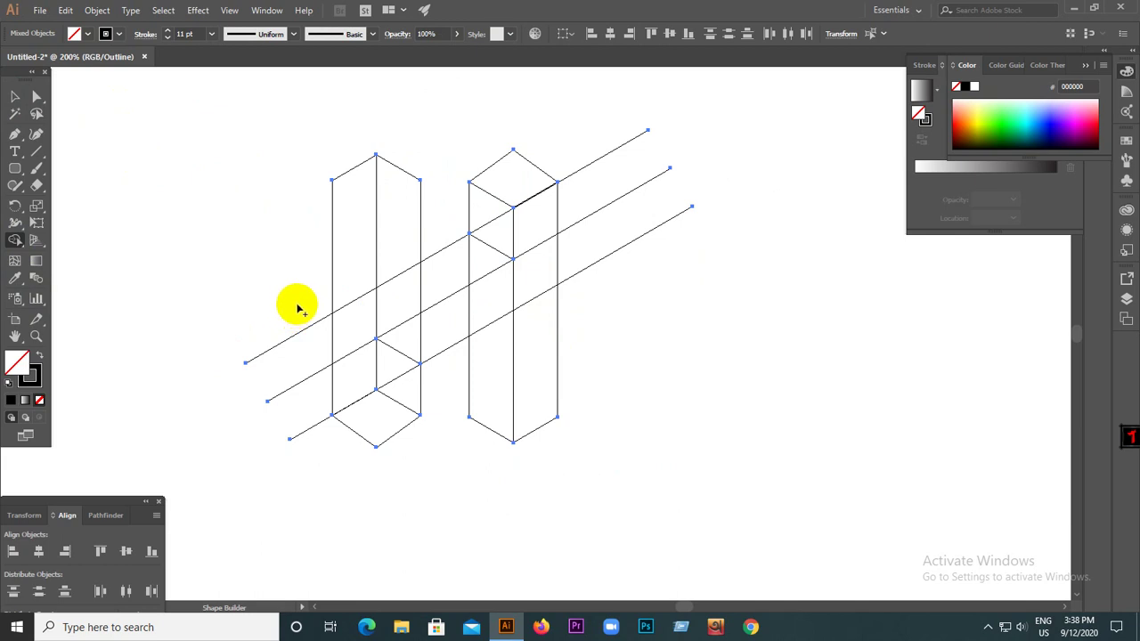
drag(303, 301, 306, 450)
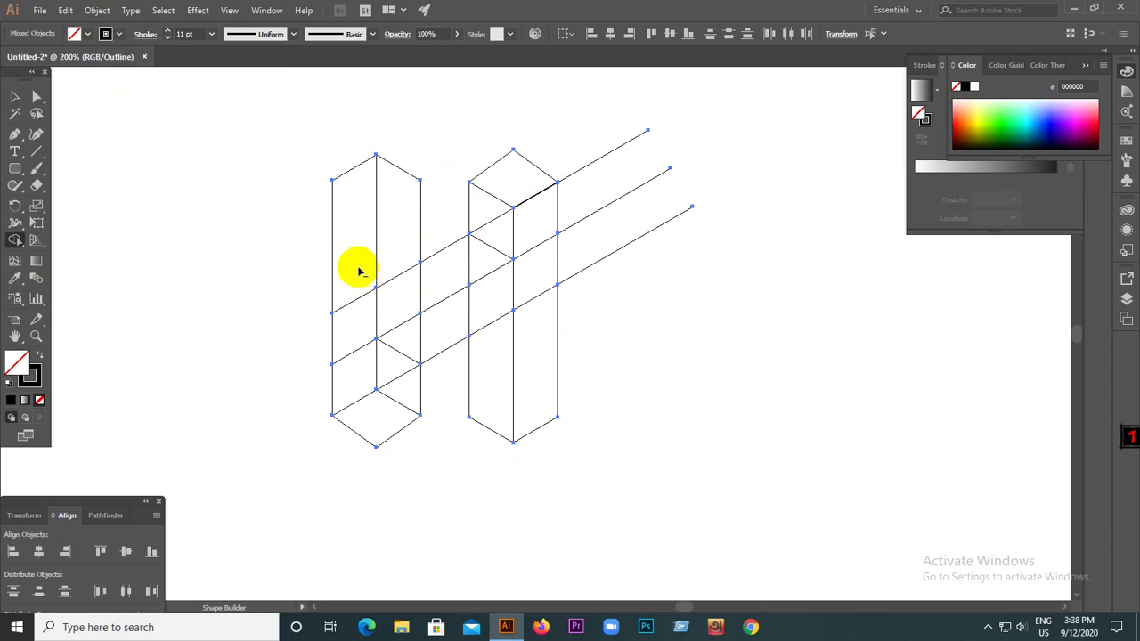
mouse_move(602, 129)
mouse_down()
mouse_move(619, 306)
mouse_move(643, 365)
mouse_up()
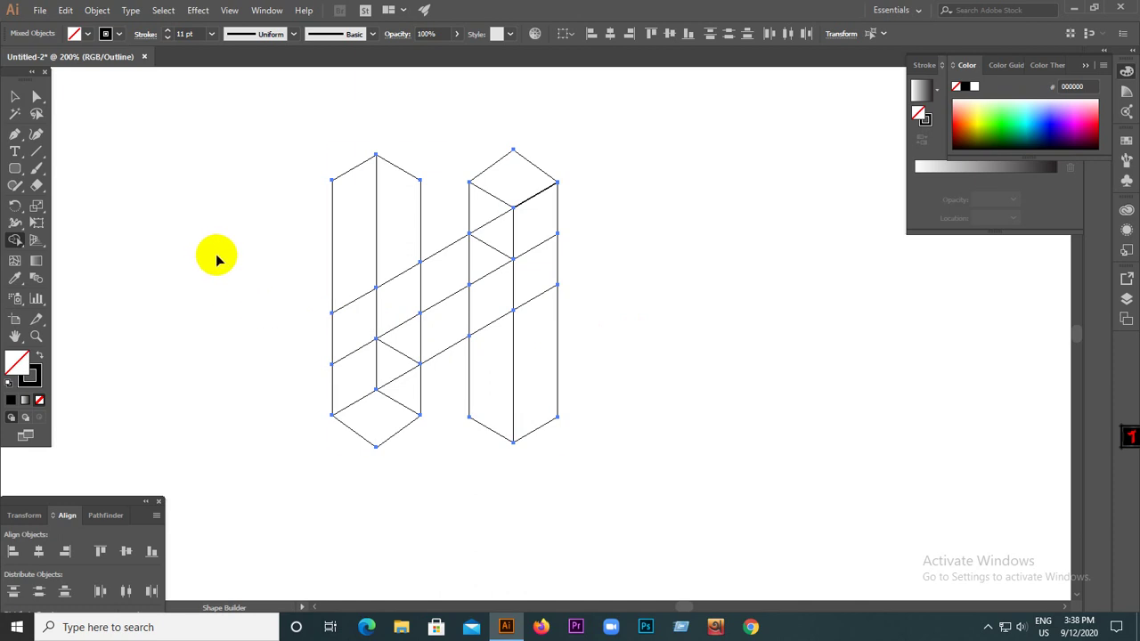
key(ctrl+y)
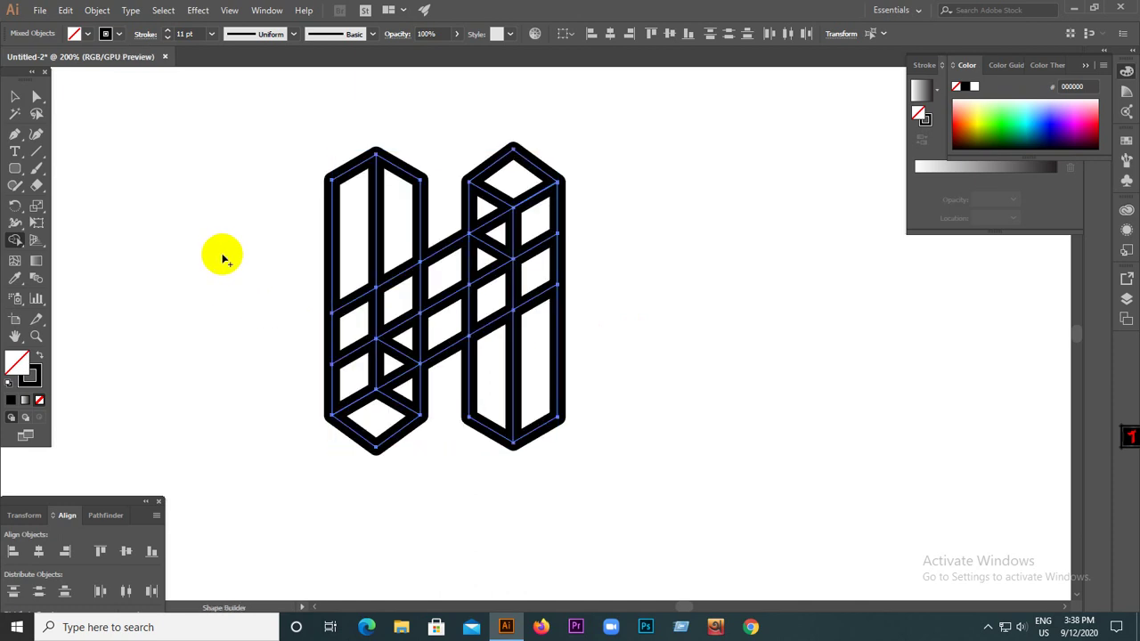
click(15, 96)
click(170, 156)
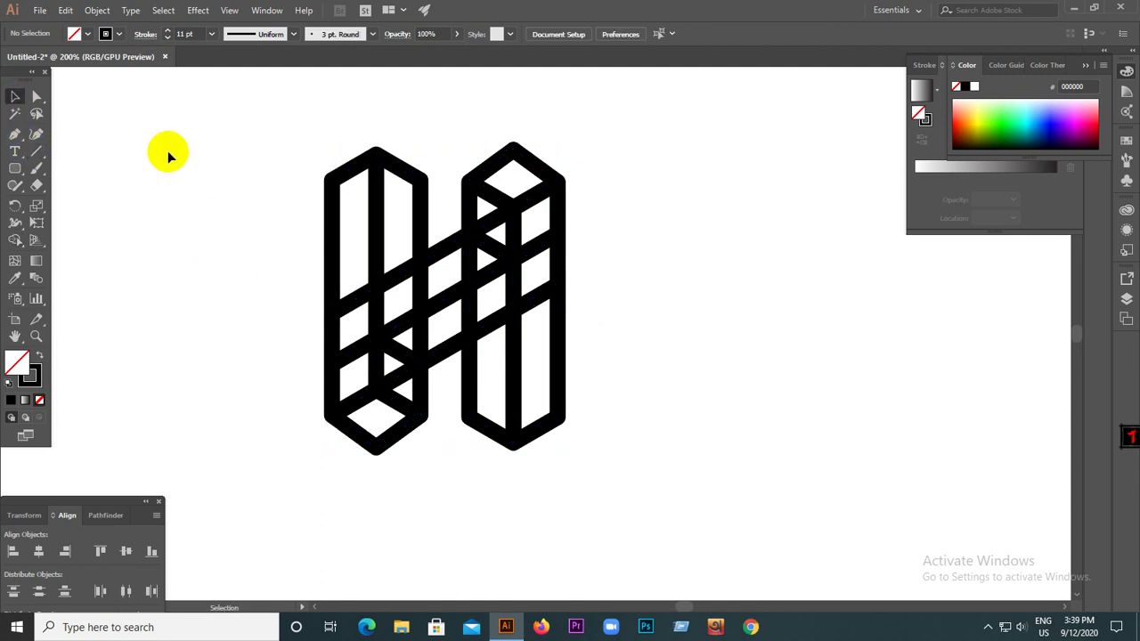
drag(173, 130, 662, 461)
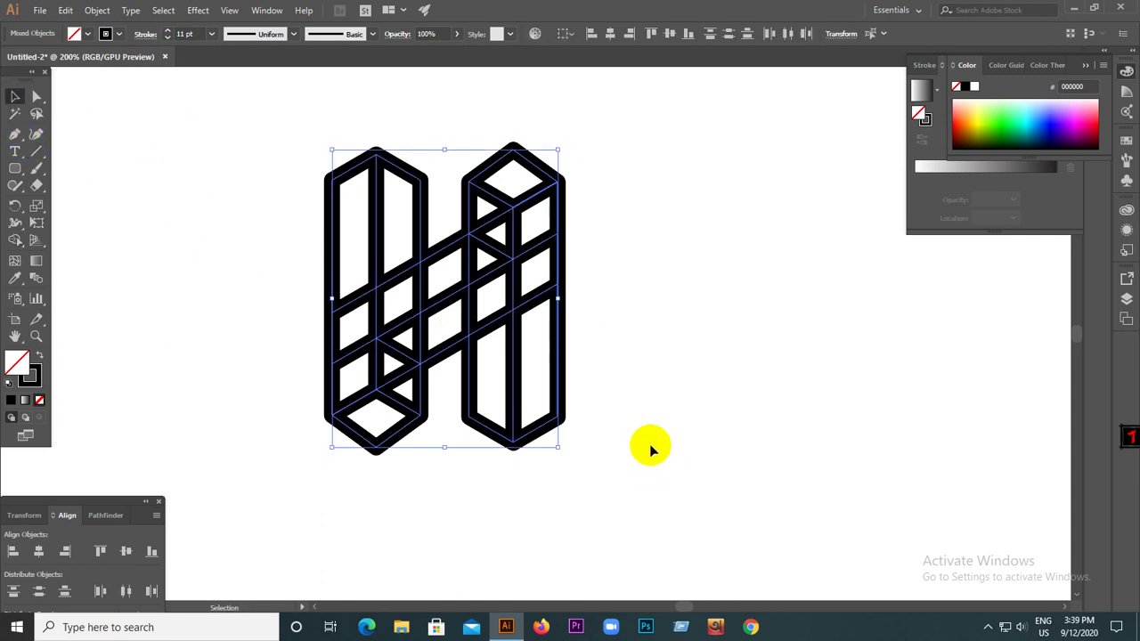
click(16, 241)
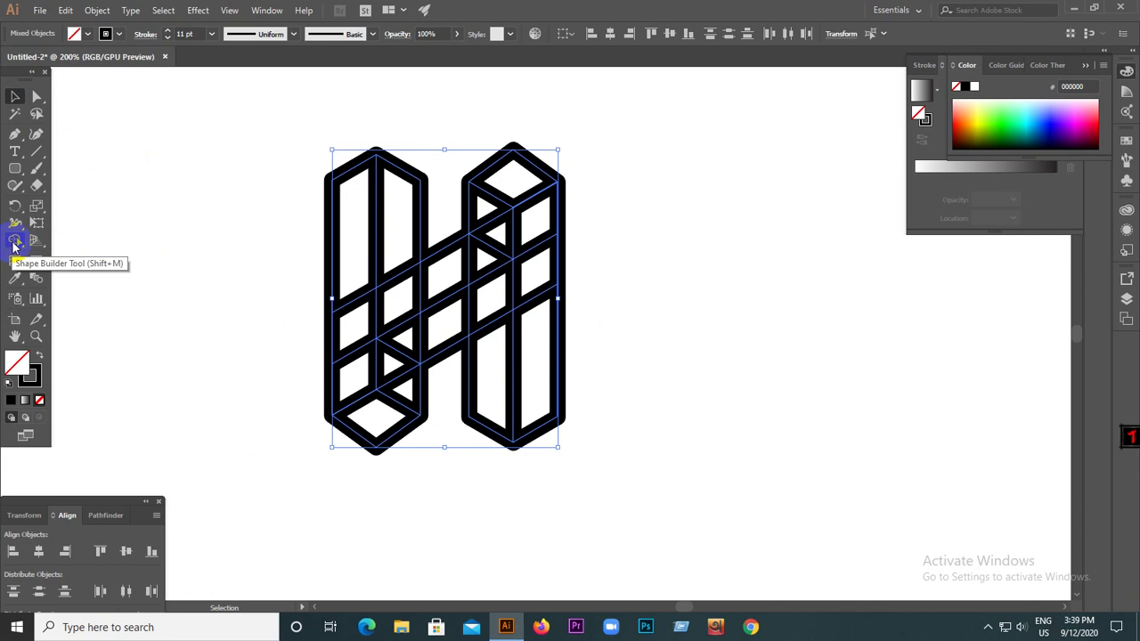
- Select the whole artwork and expand its fills and strokes into filled shapes
click(14, 96)
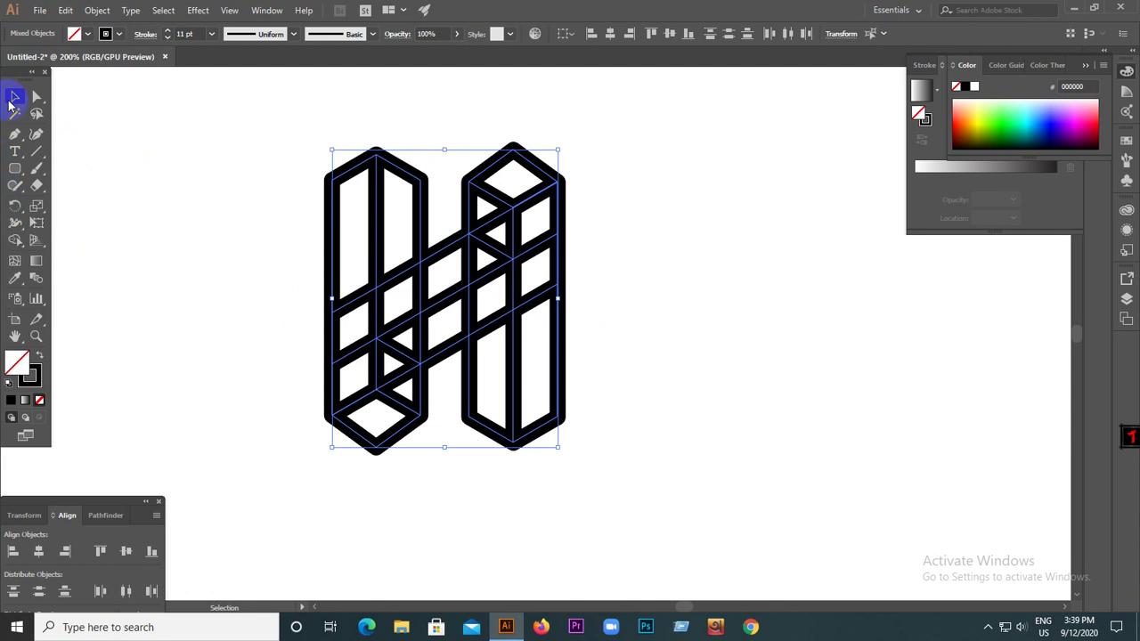
click(208, 153)
drag(237, 127, 597, 517)
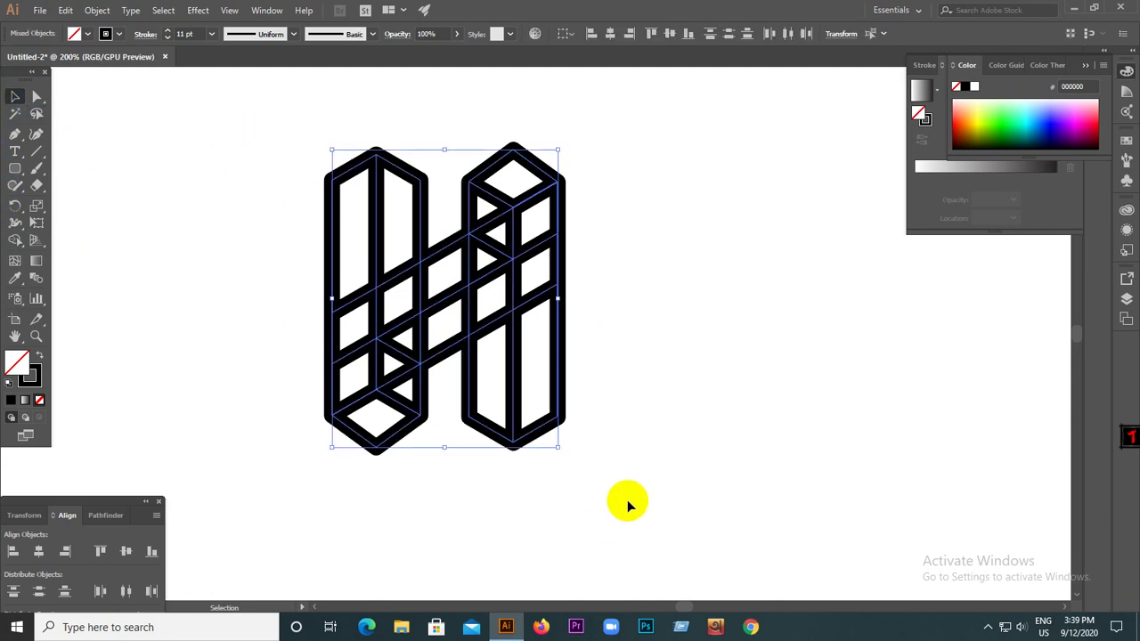
click(95, 11)
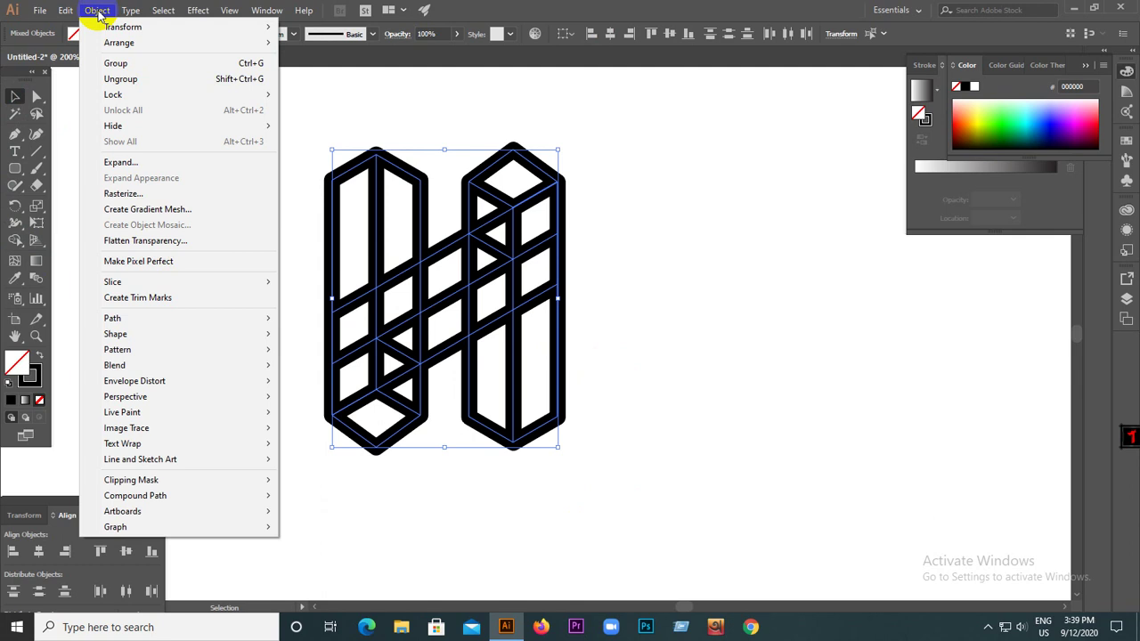
click(120, 162)
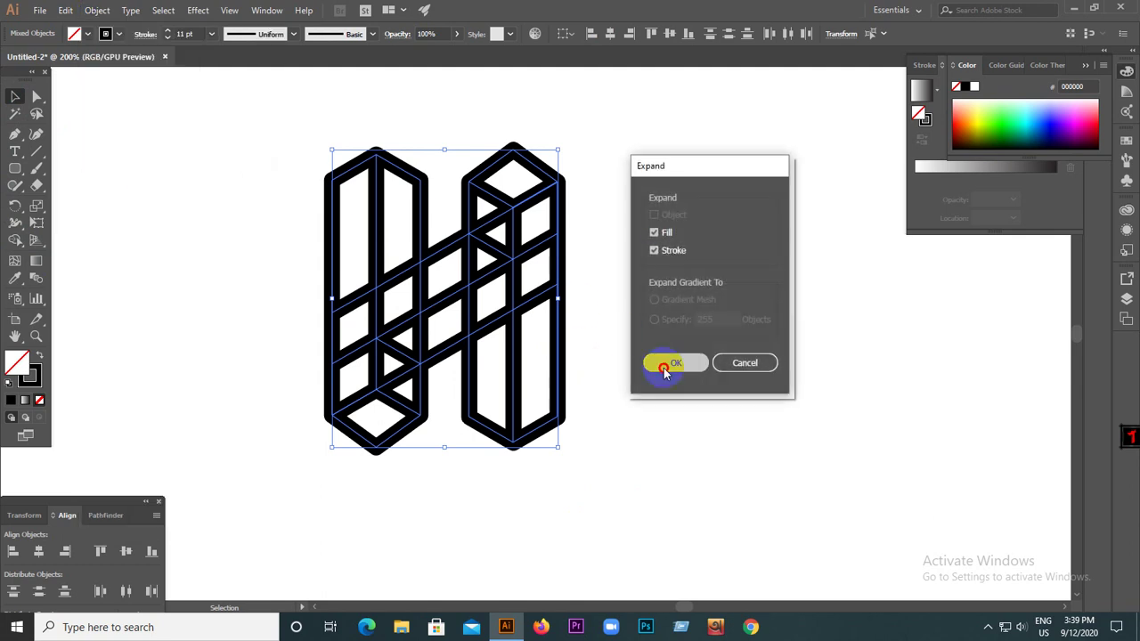
click(661, 364)
- With Shape Builder, erase the diagonals crossing the left shape's left column and the vertical bars crossing the diagonal band's upper channel
click(314, 228)
drag(247, 122, 633, 503)
click(25, 240)
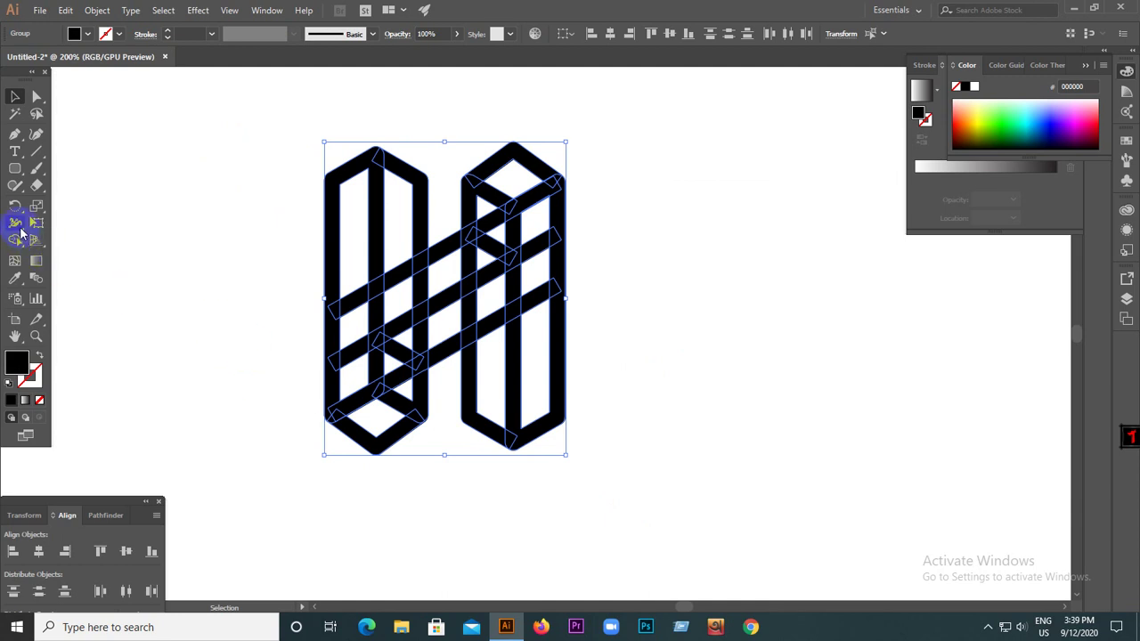
drag(350, 299, 354, 261)
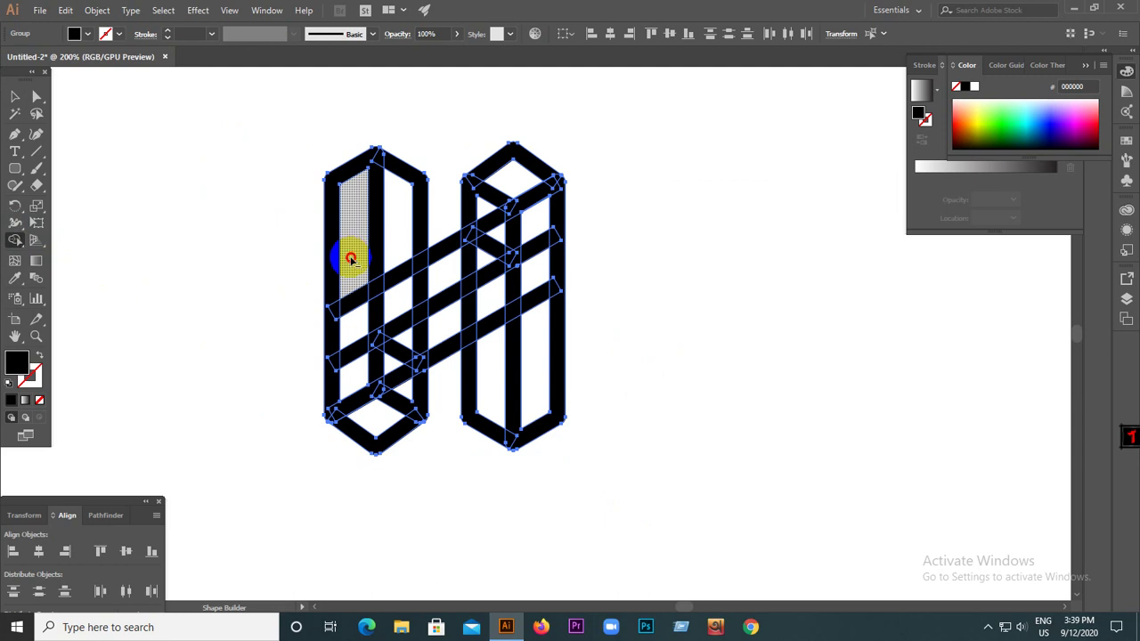
drag(351, 265, 353, 373)
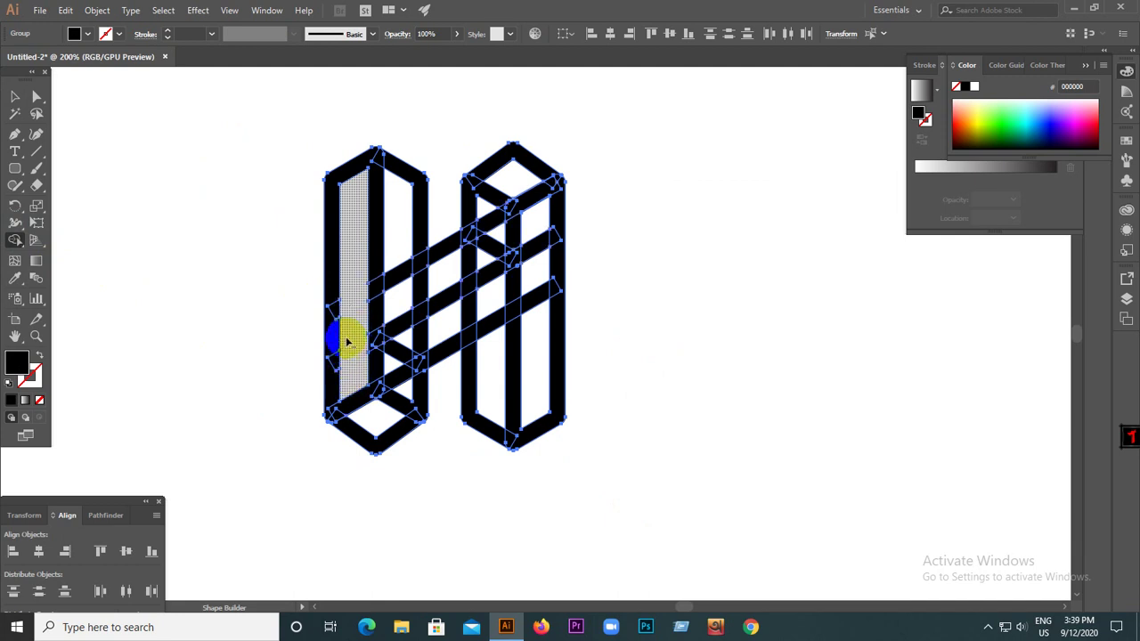
drag(354, 318, 486, 256)
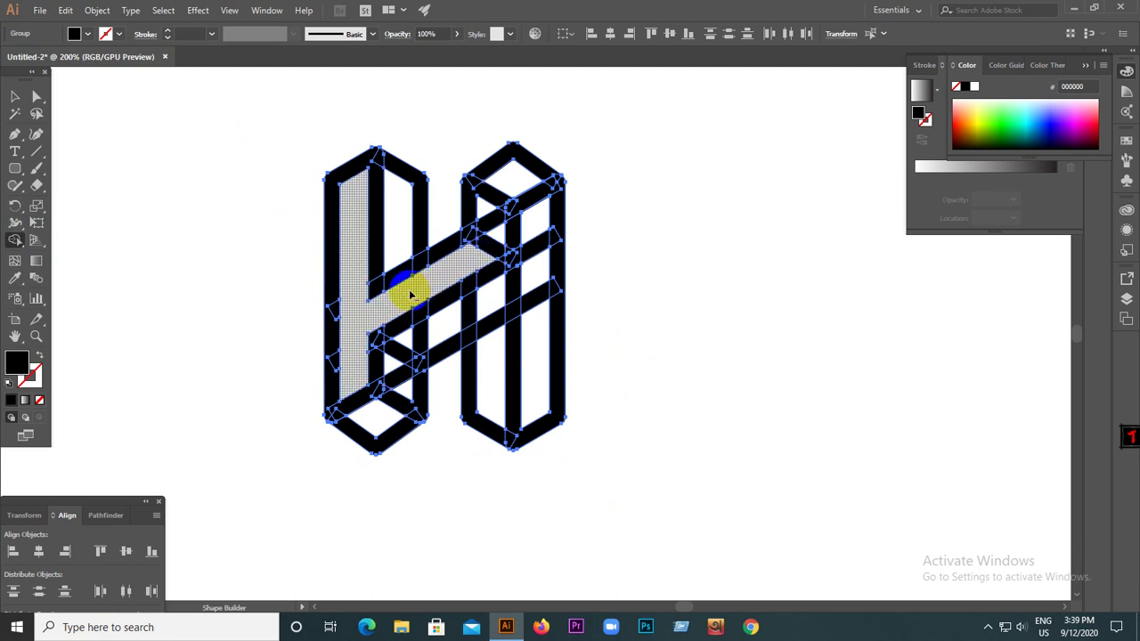
- Erase the bars crossing the right shape's right column and the band's lower channel, plus the diagonal pieces inside both small end faces
mouse_move(535, 217)
mouse_down()
mouse_move(540, 383)
mouse_move(519, 329)
mouse_move(533, 276)
mouse_move(412, 340)
mouse_up()
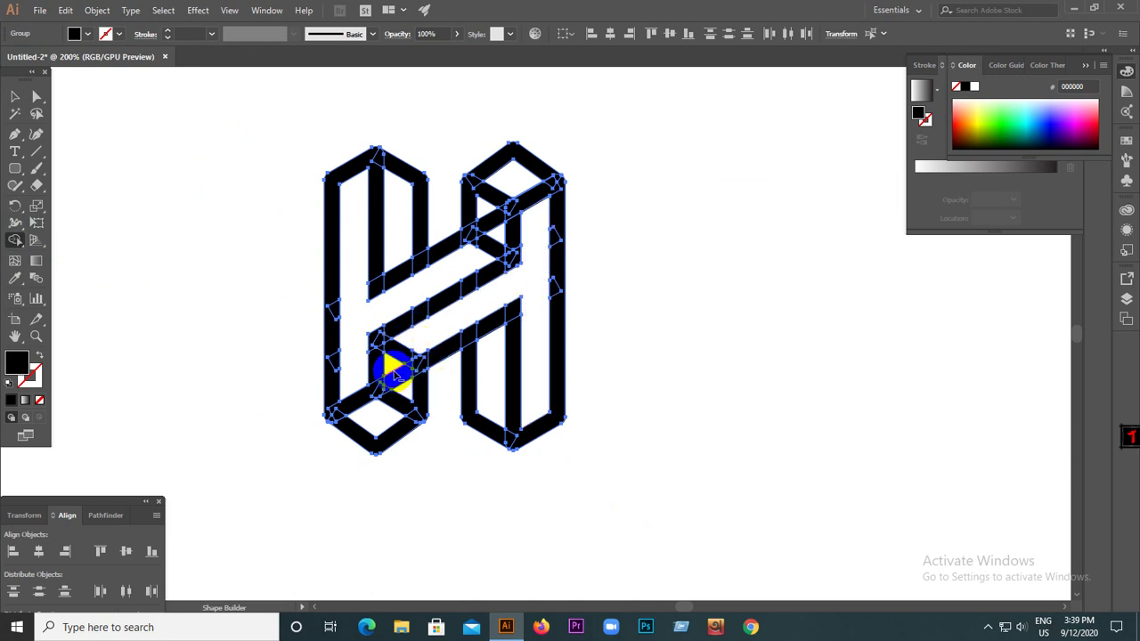
drag(392, 367, 407, 385)
drag(484, 192, 497, 229)
click(14, 98)
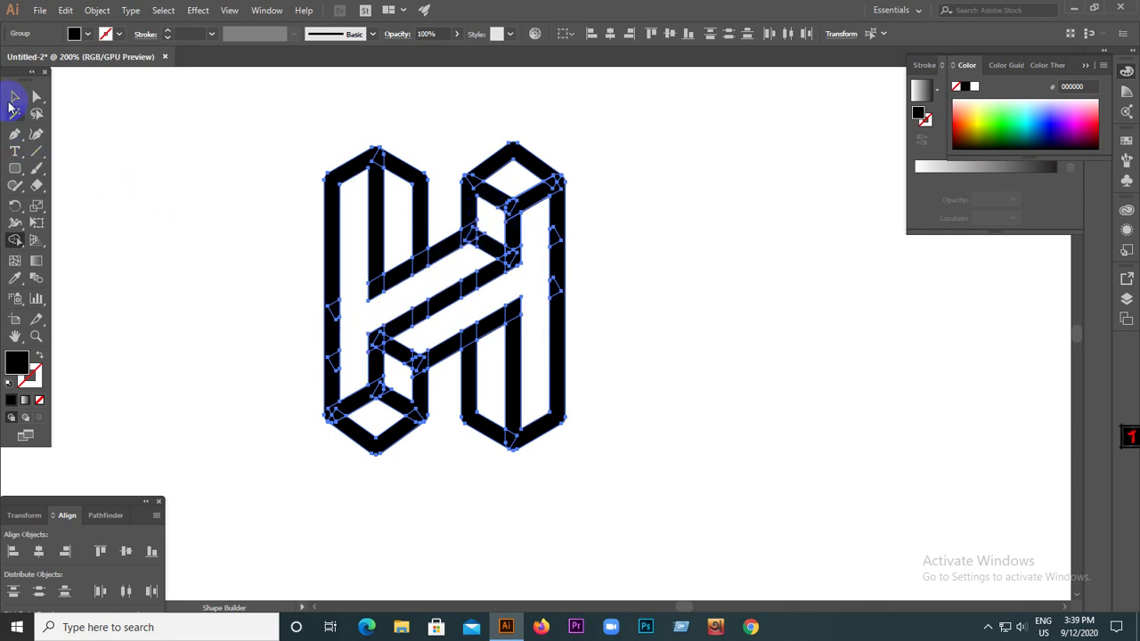
click(131, 206)
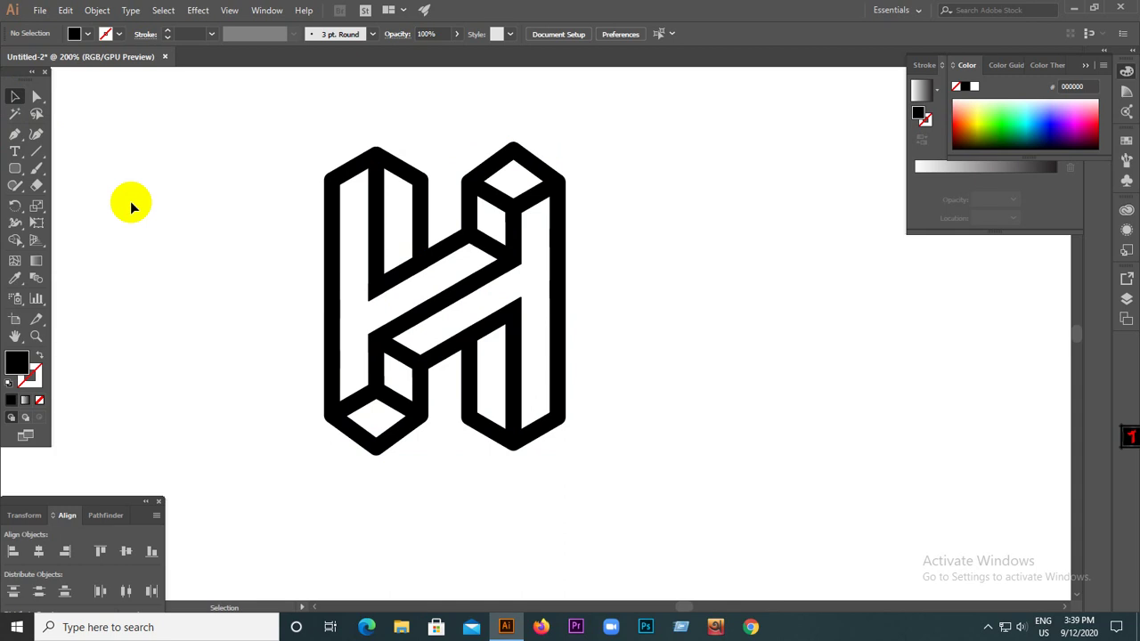
- Unite all the expanded pieces of the logo into one compound shape with Pathfinder
drag(285, 160, 697, 505)
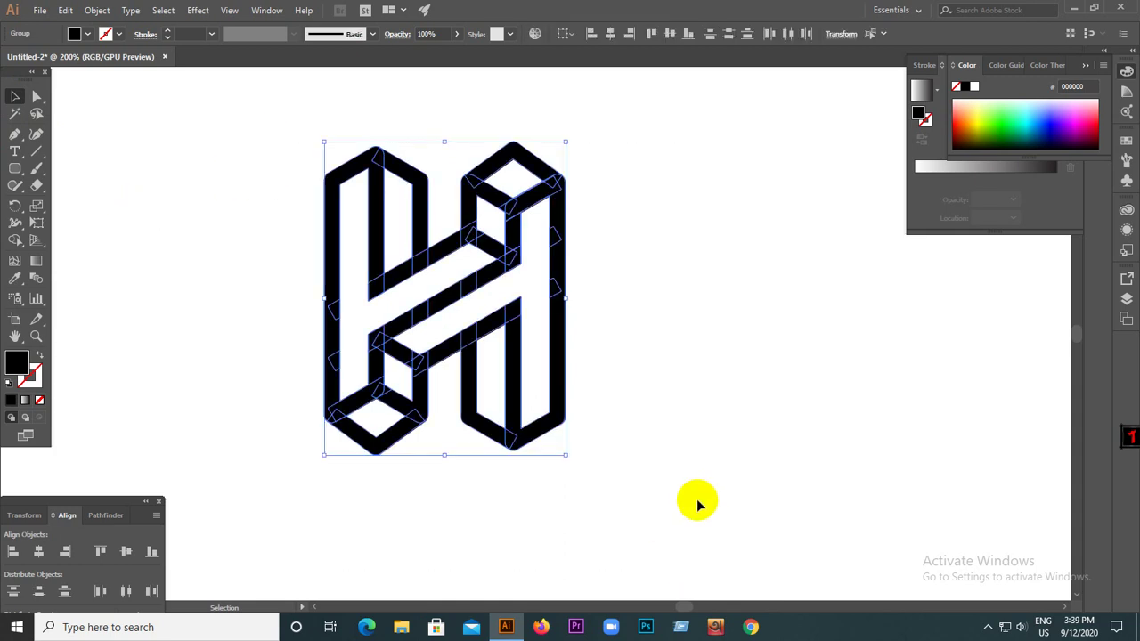
click(708, 391)
drag(294, 184, 603, 481)
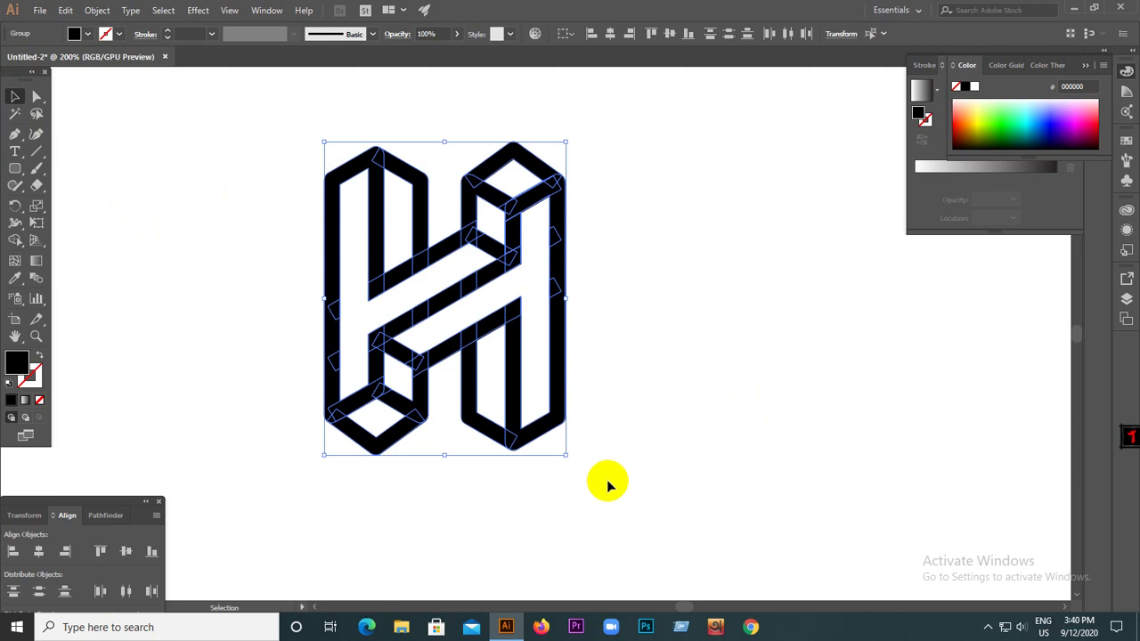
click(121, 526)
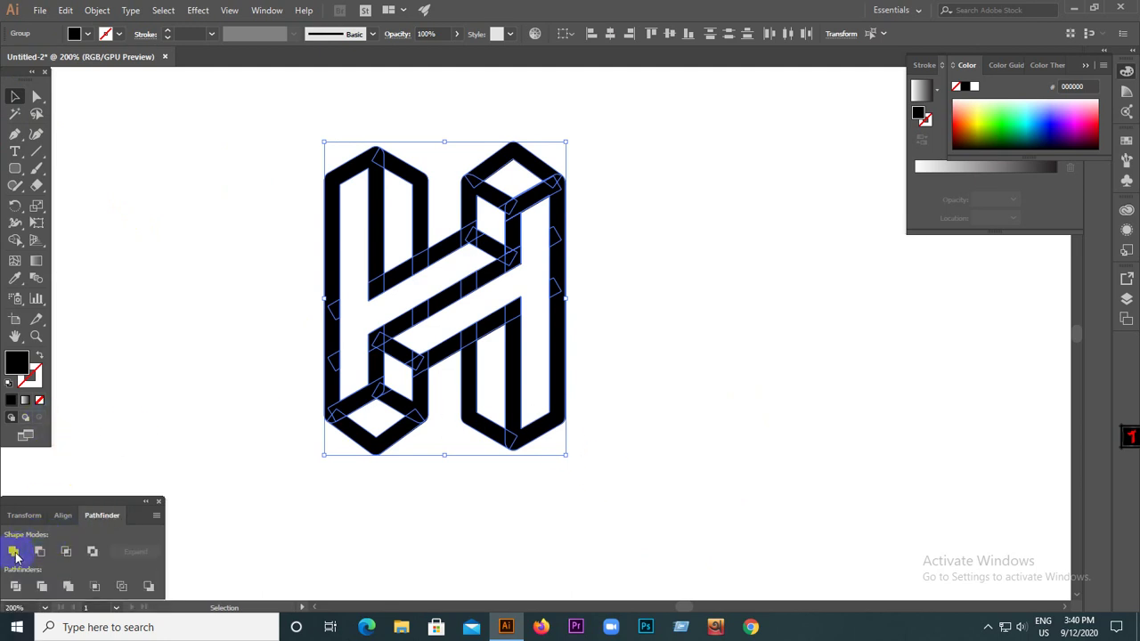
click(13, 551)
click(170, 295)
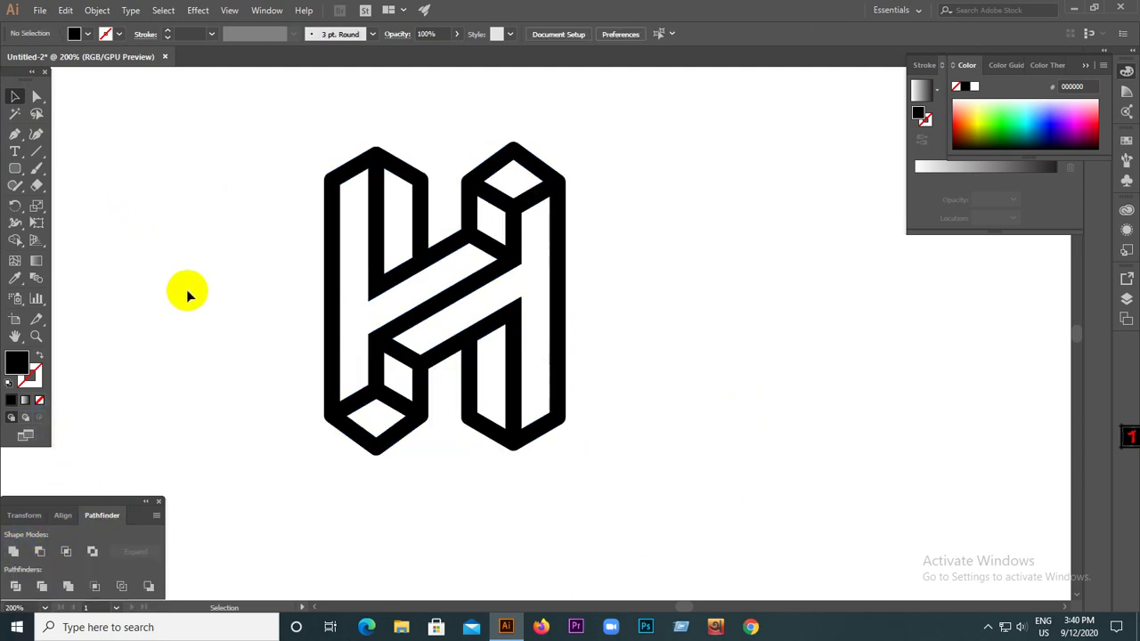
drag(234, 146, 596, 478)
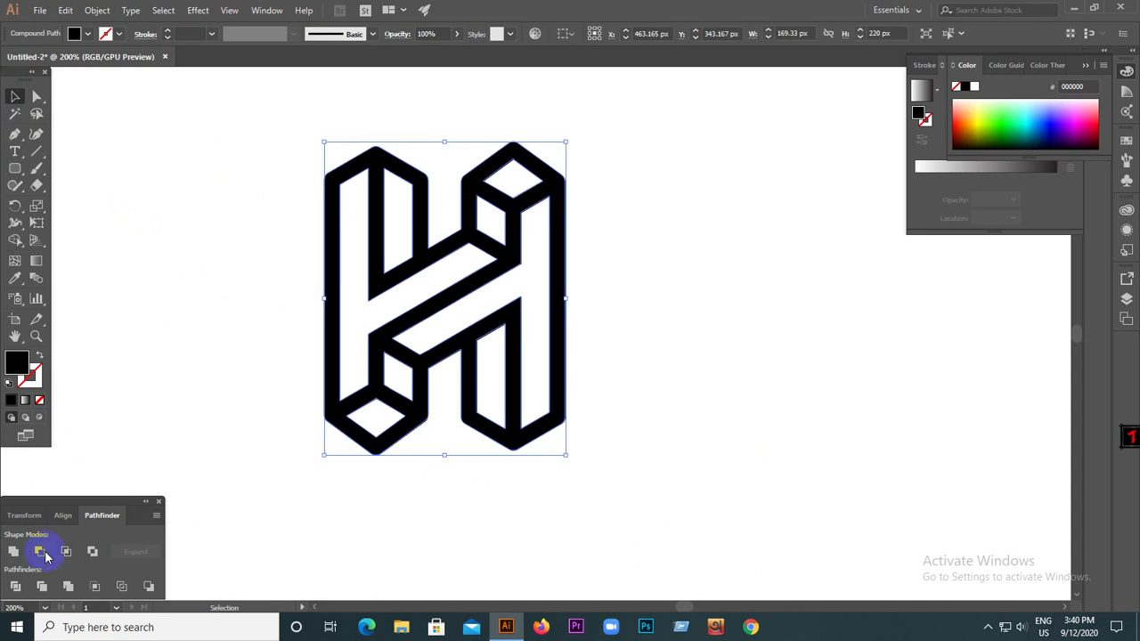
click(164, 282)
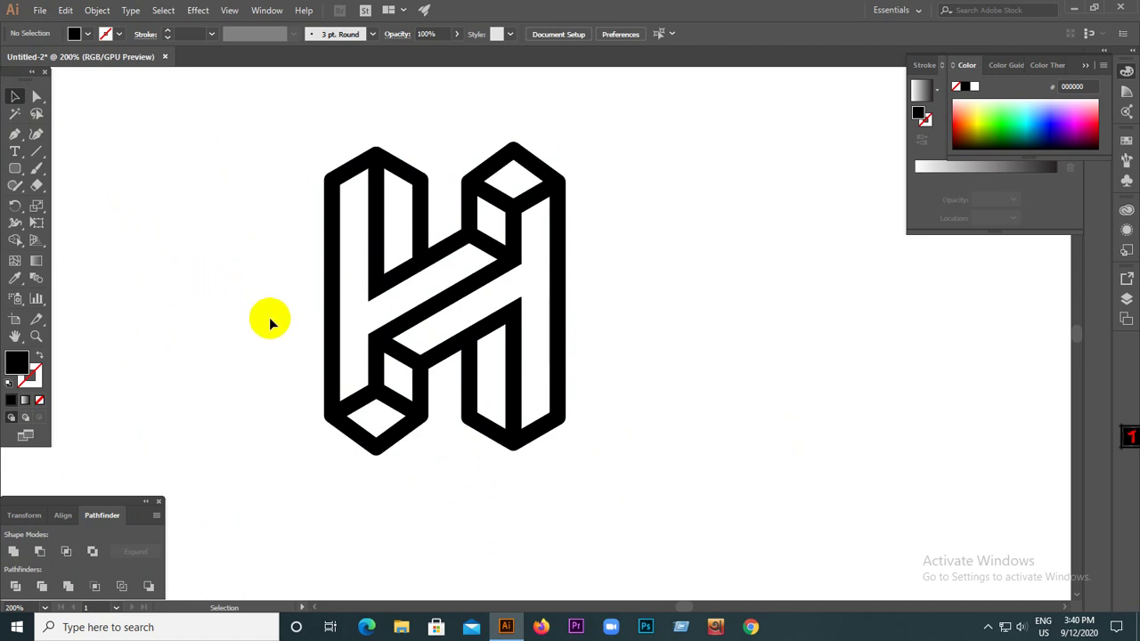
- Fill the united logo with the white-to-black linear gradient
scroll(279, 331, down, 1)
drag(236, 153, 562, 450)
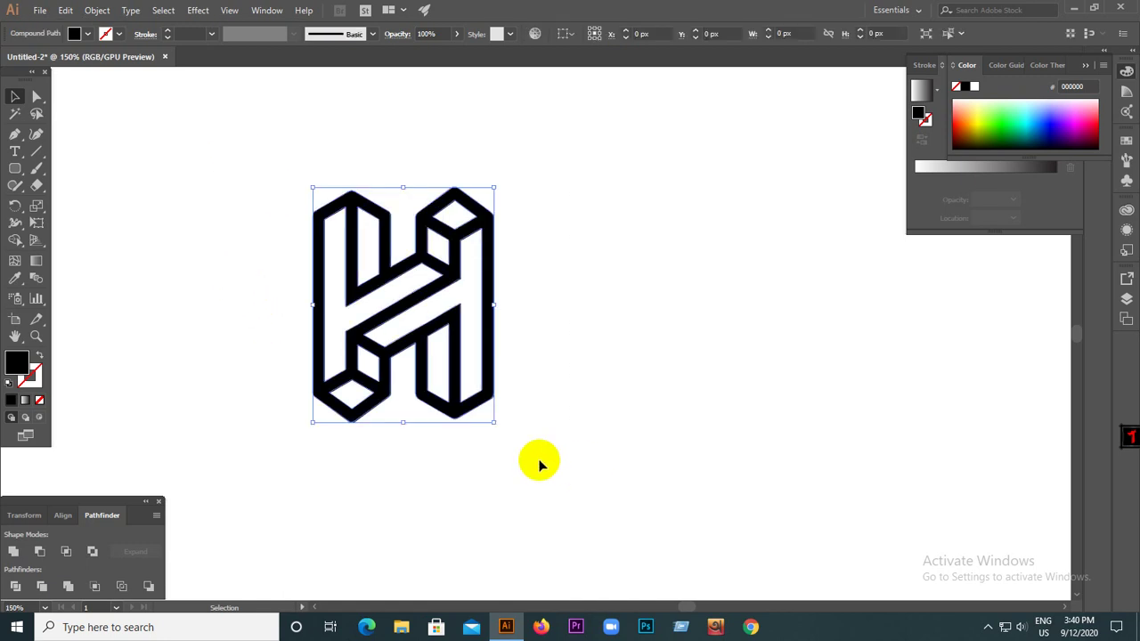
click(24, 402)
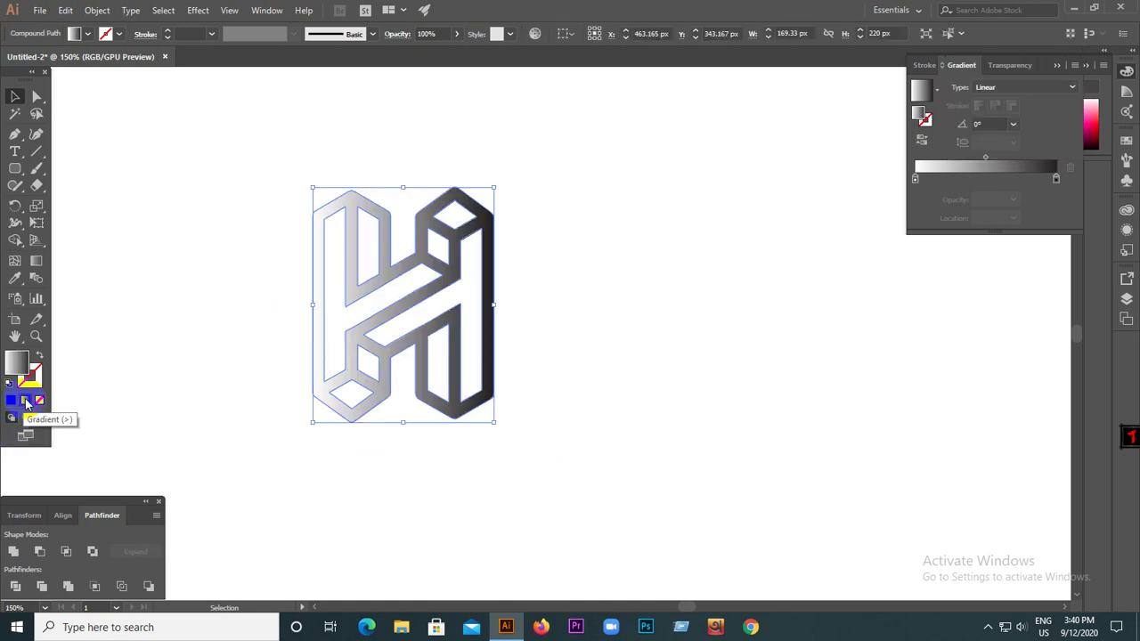
- Recolour the logo's linear gradient from an orange-red start stop to a dark navy end stop (R=27 G=20 B=100)
double_click(916, 179)
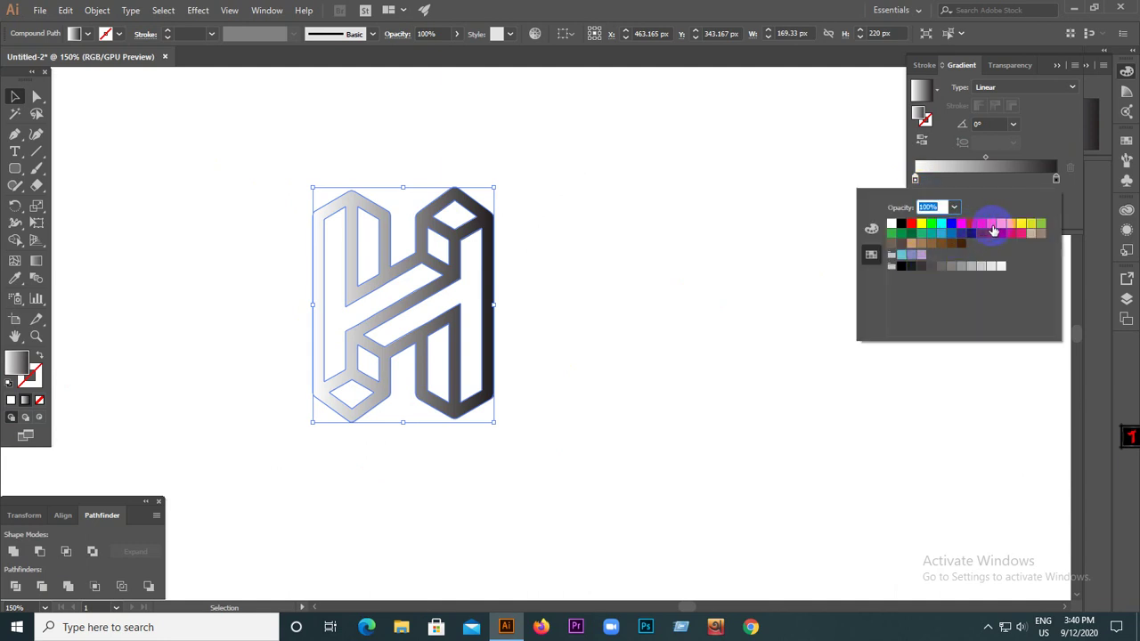
click(993, 229)
click(1056, 179)
double_click(1057, 179)
click(1002, 225)
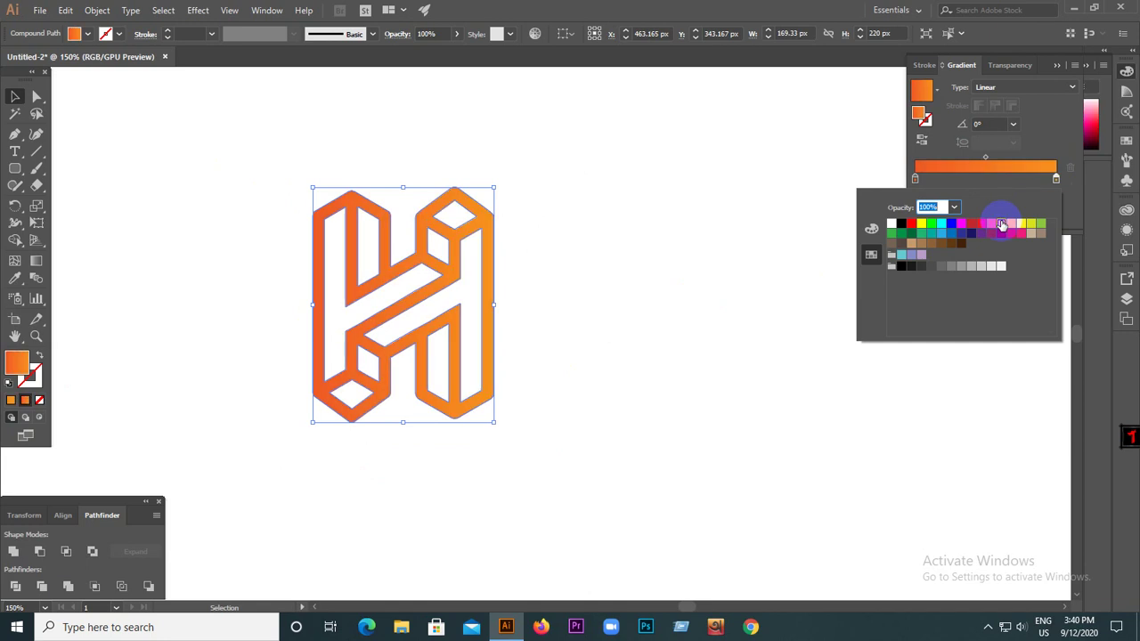
click(991, 233)
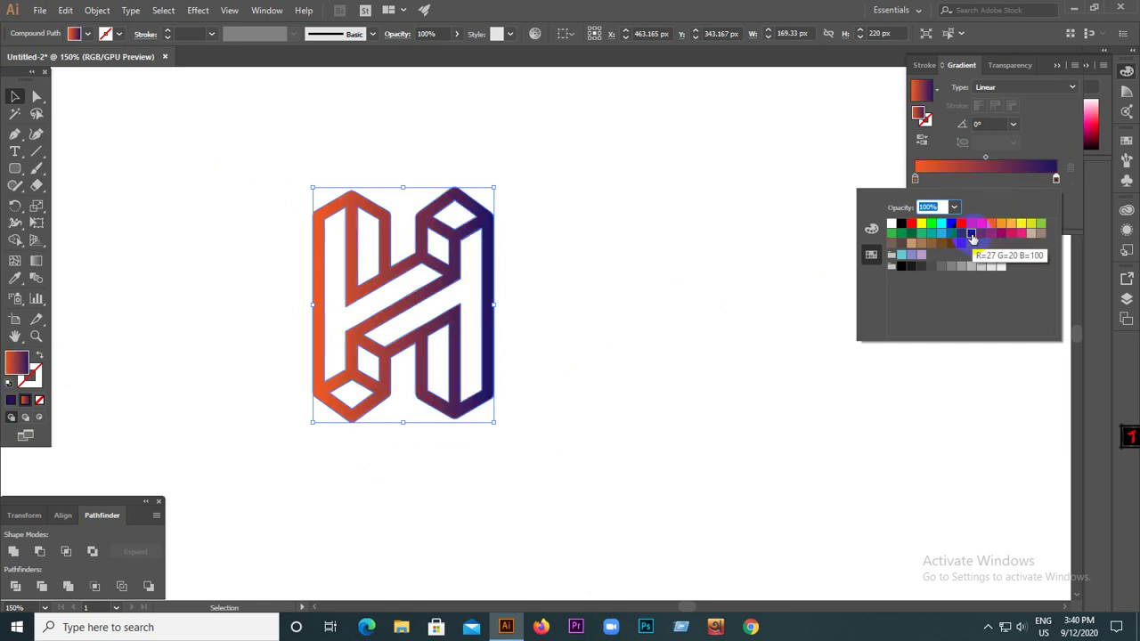
click(214, 211)
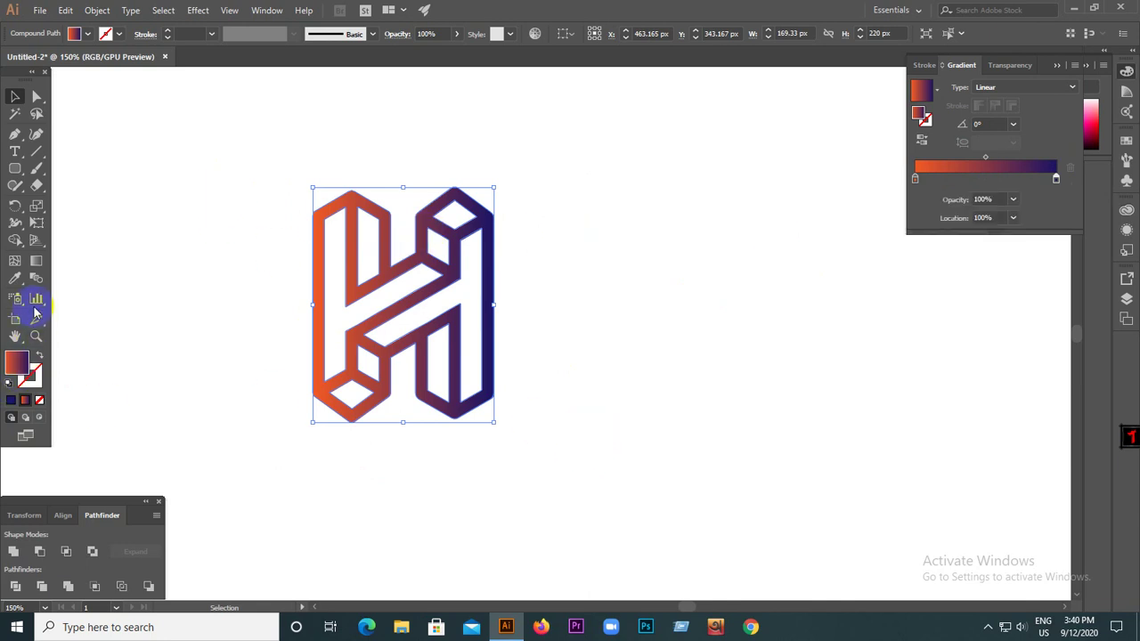
- Redirect the gradient with the Gradient tool to run from the logo's lower left to its upper right at about 22.4°, then deselect it
click(36, 261)
drag(270, 377, 590, 198)
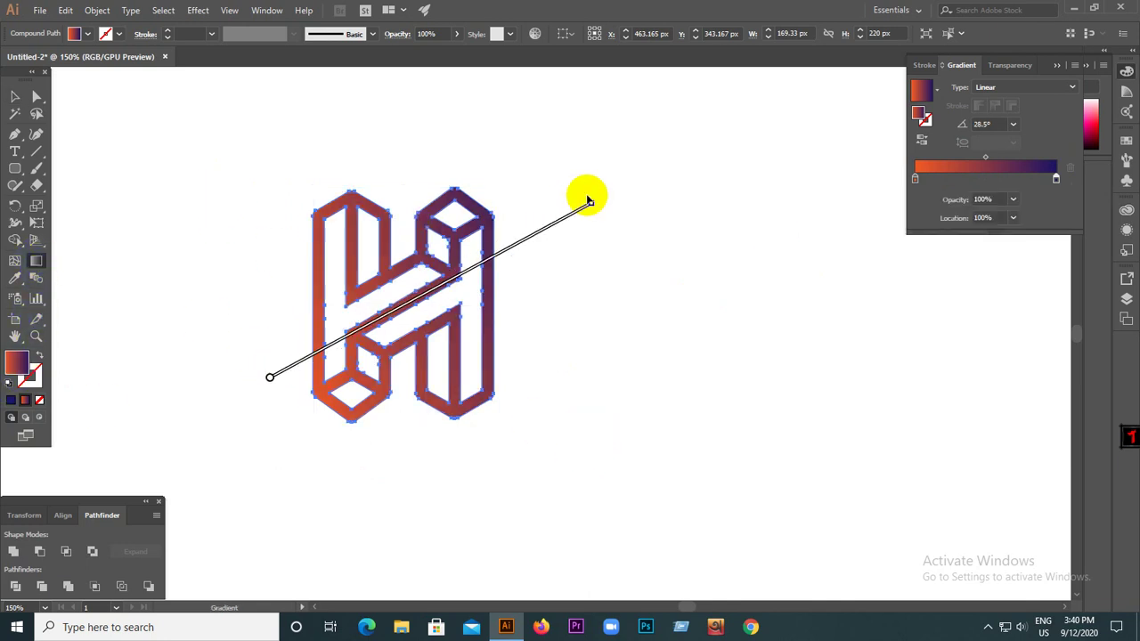
drag(573, 381, 484, 412)
mouse_move(312, 439)
mouse_down()
mouse_move(522, 152)
mouse_move(508, 155)
mouse_up()
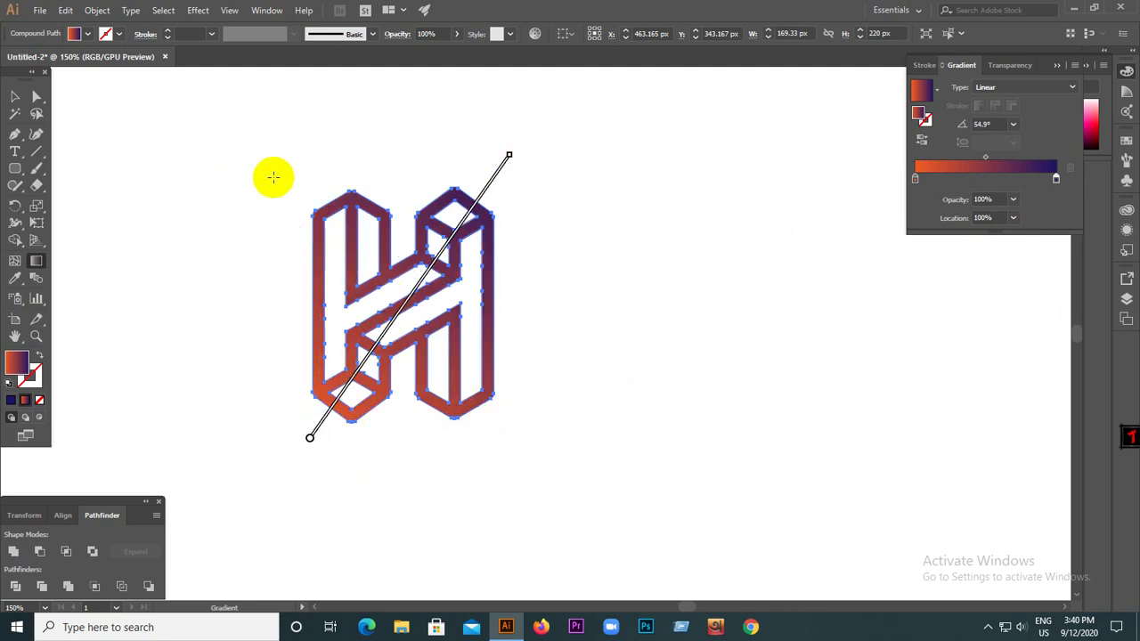
drag(255, 199, 605, 449)
drag(230, 324, 802, 274)
drag(312, 407, 525, 163)
drag(273, 358, 595, 226)
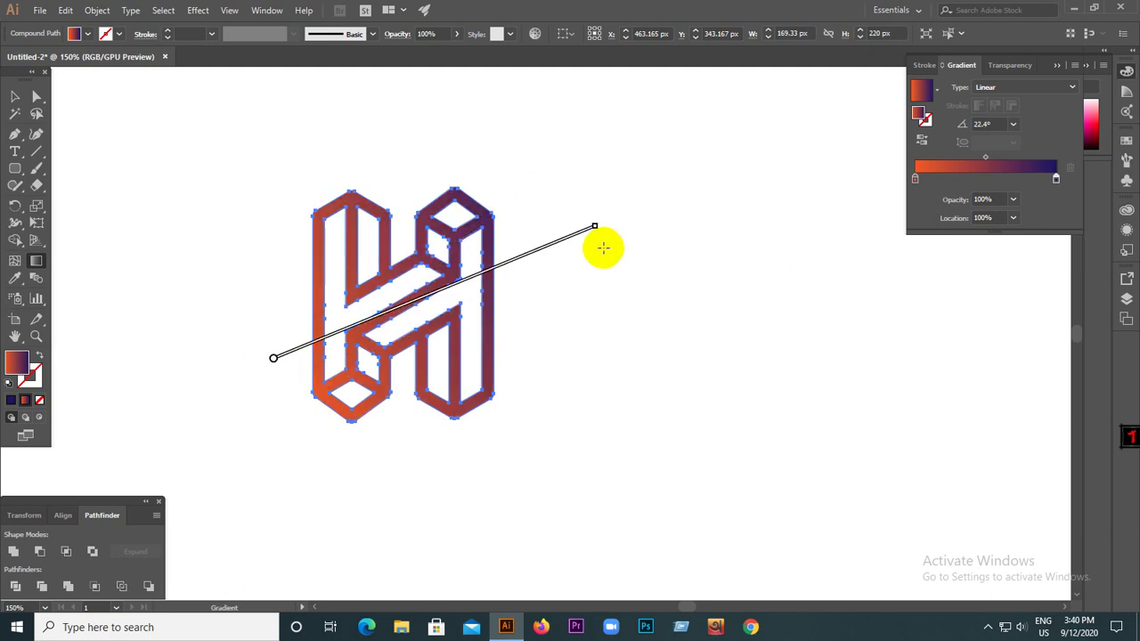
click(13, 101)
click(163, 246)
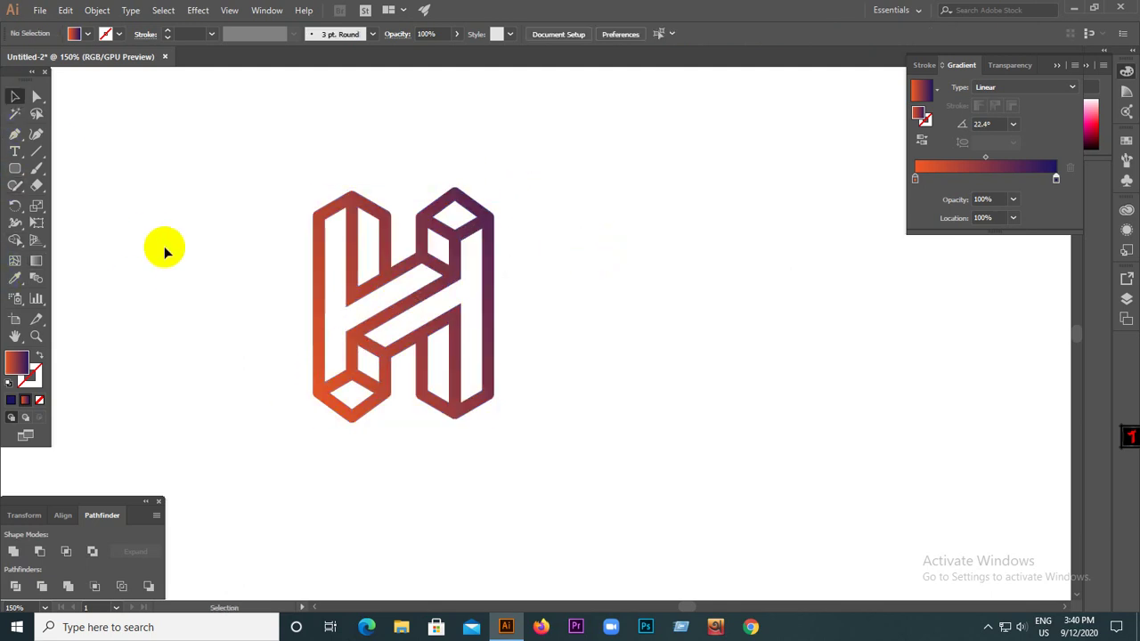
- Move the whole logo right to near the horizontal centre of the artboard and deselect it
scroll(420, 280, down, 1)
scroll(279, 278, down, 2)
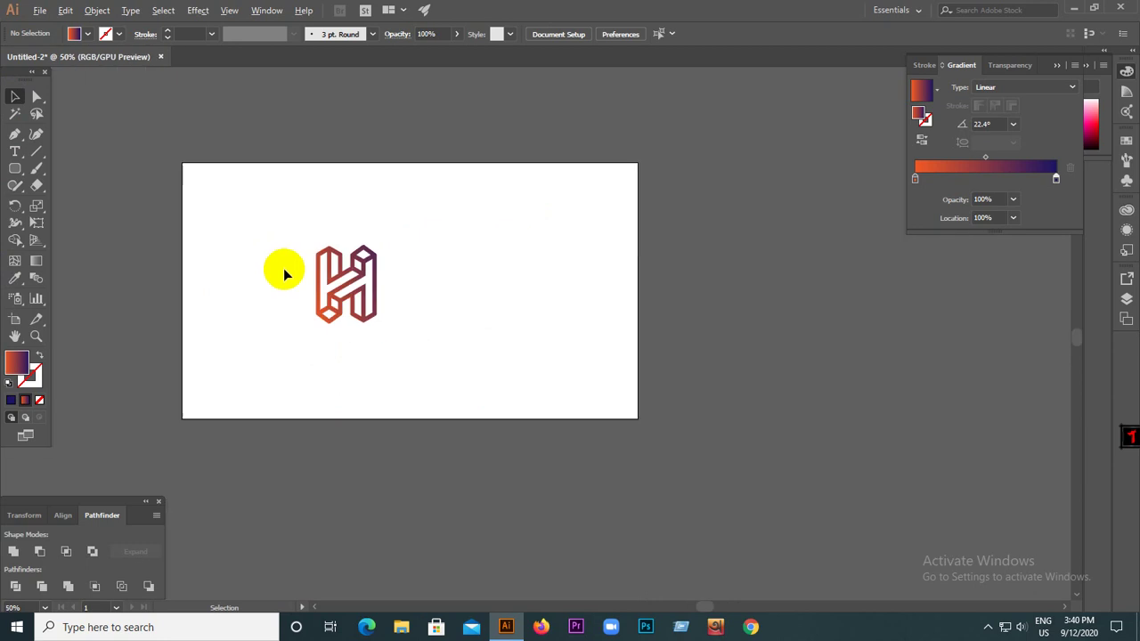
drag(267, 234, 413, 347)
scroll(330, 297, up, 2)
scroll(329, 297, up, 2)
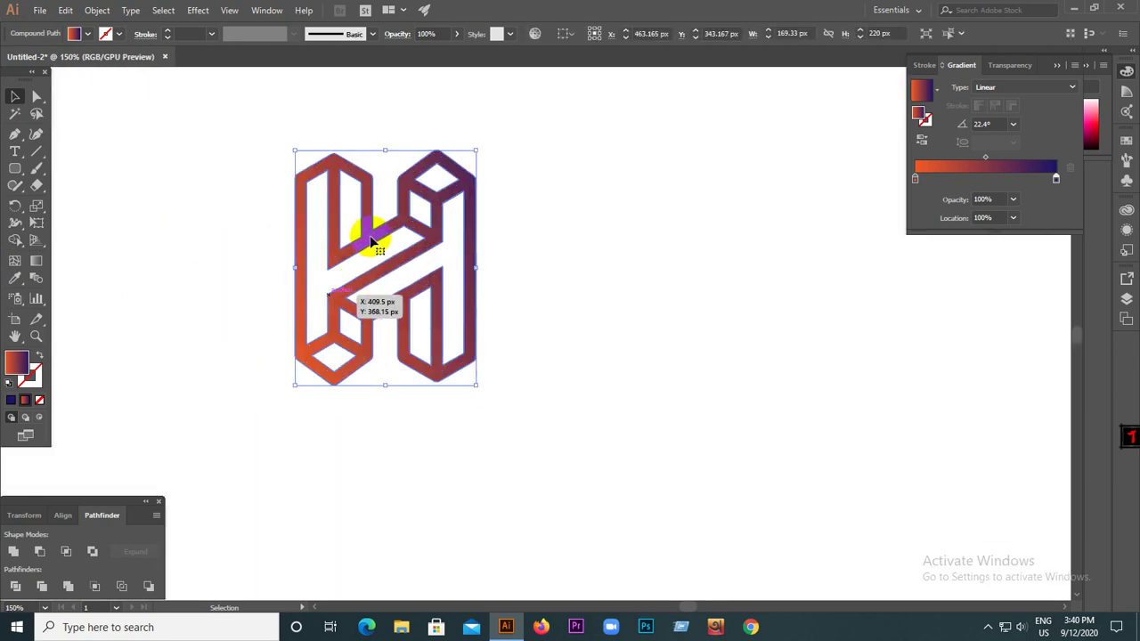
scroll(311, 281, down, 1)
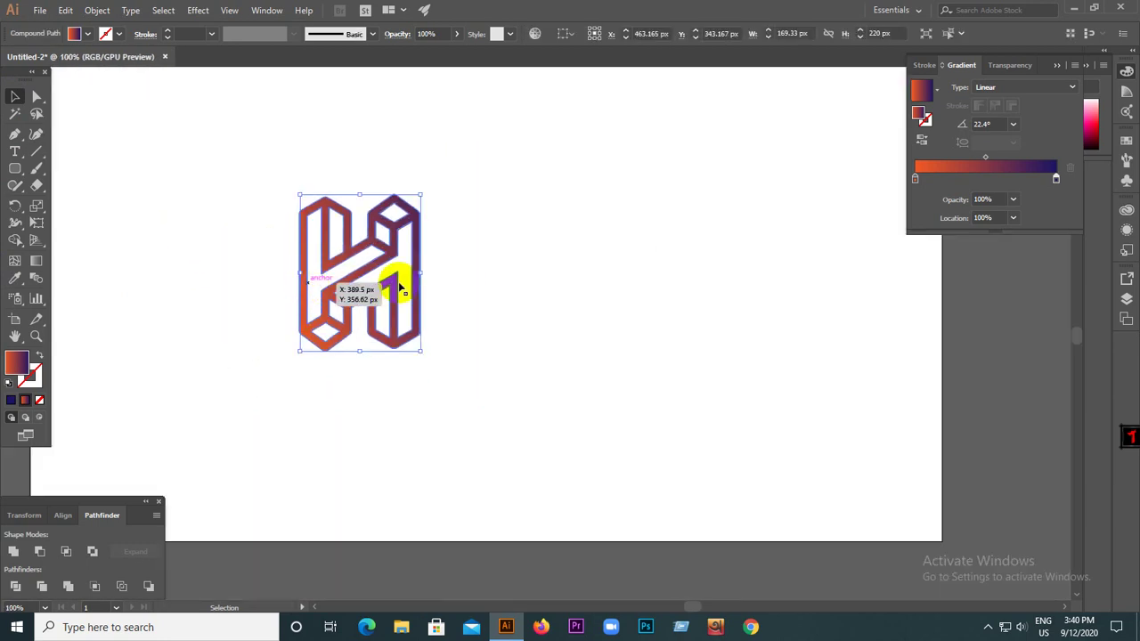
scroll(356, 284, down, 1)
drag(373, 276, 456, 268)
click(560, 316)
scroll(481, 312, up, 1)
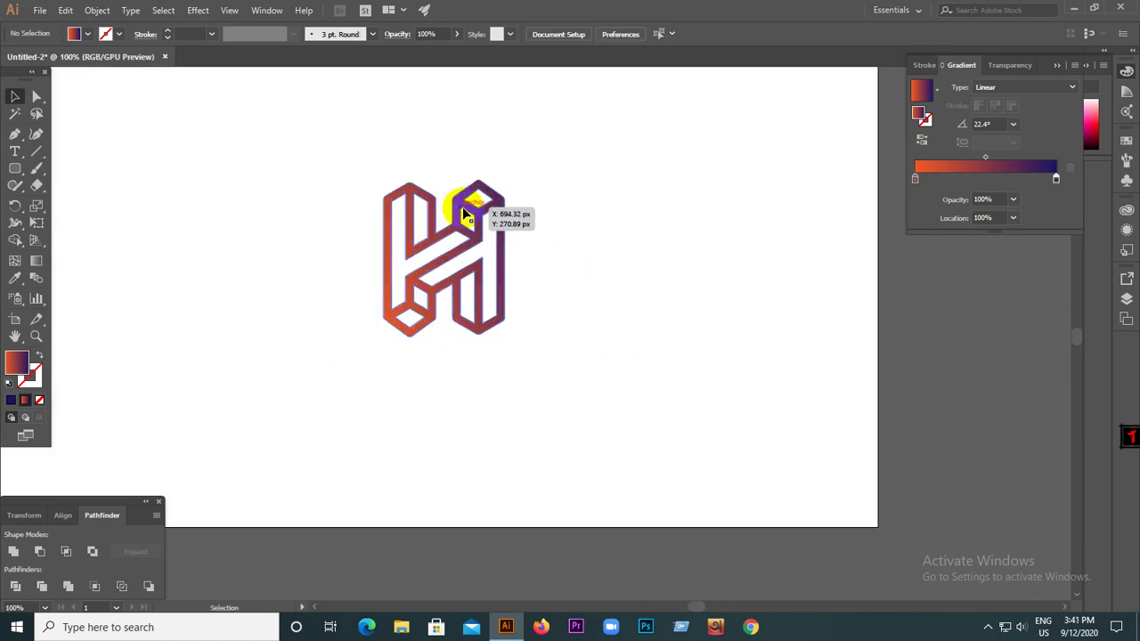
scroll(462, 207, up, 1)
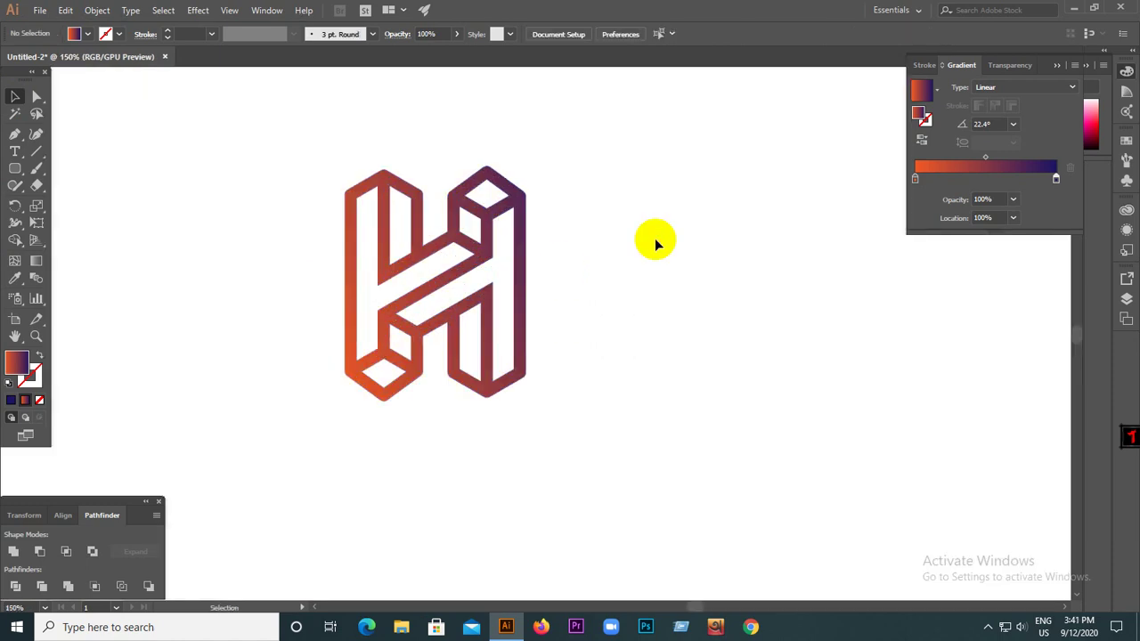